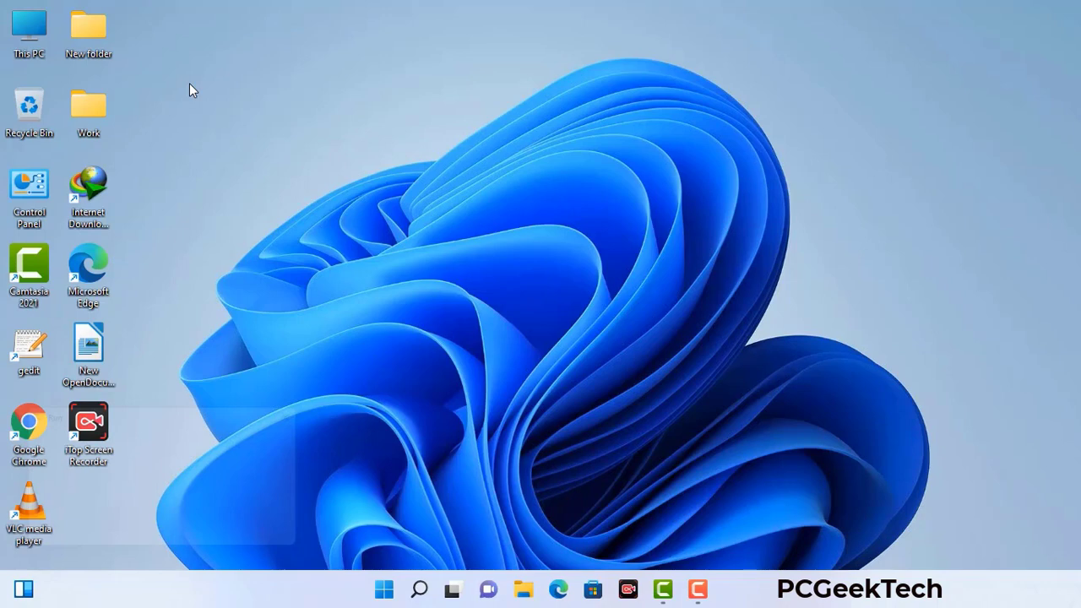
Launch System Configuration by running msconfig from the Run box.
key("super+r")
left_click_drag(184, 411, 474, 133)
left_click(430, 211)
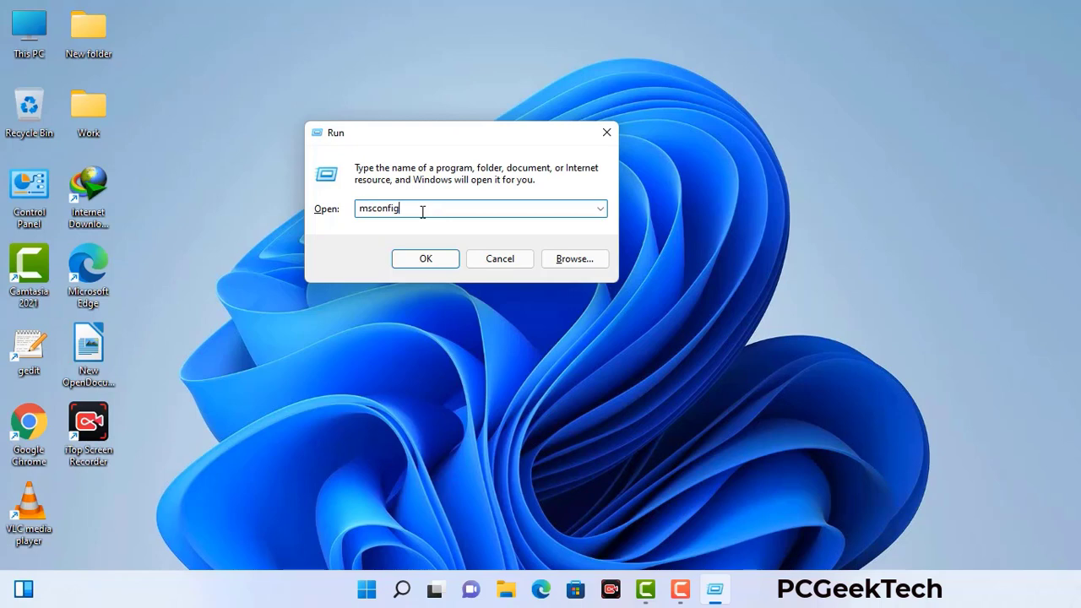
left_click(422, 259)
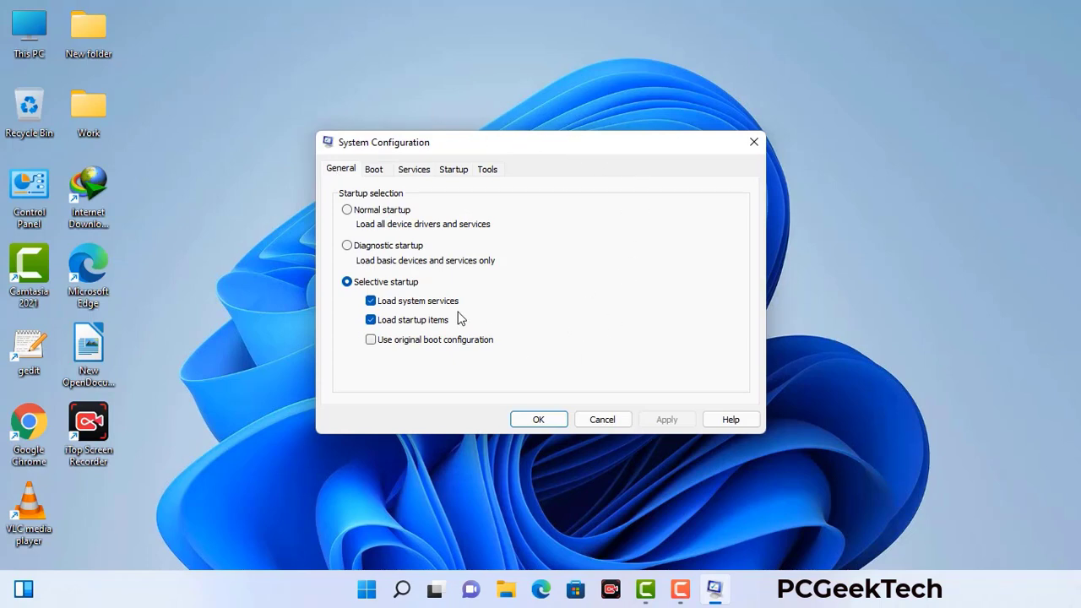
Enable Safe boot with the Network option, apply it, and restart into Safe Mode.
left_click(376, 172)
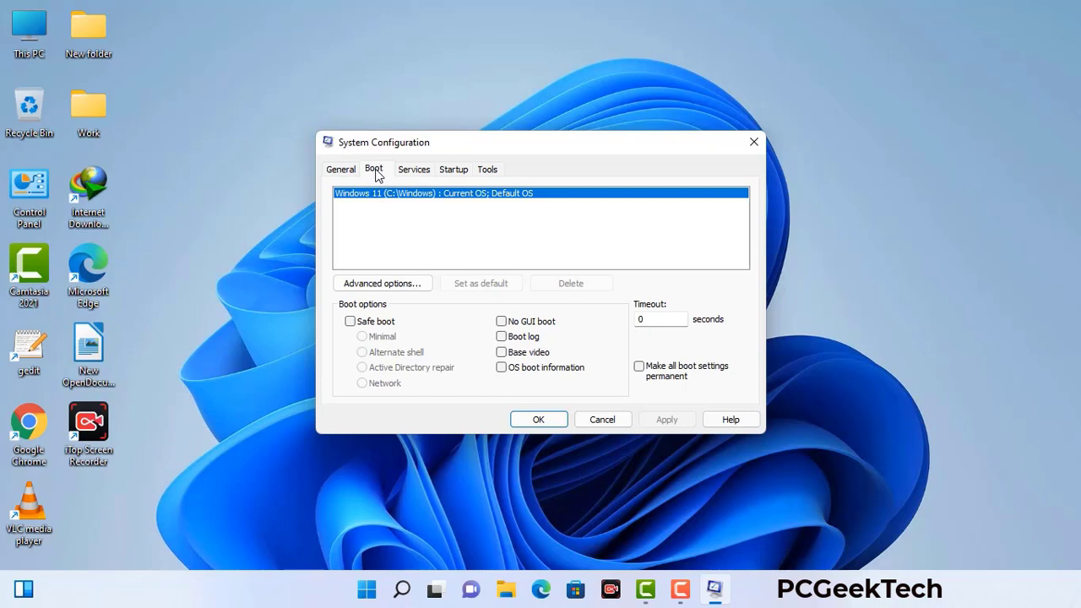
left_click(350, 322)
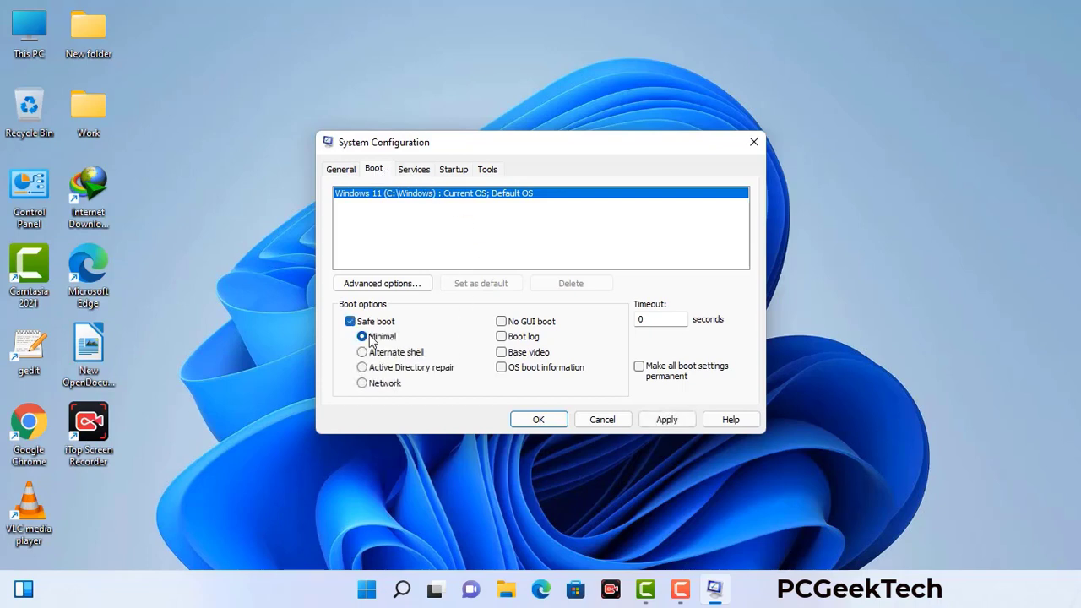
left_click(385, 385)
left_click(667, 421)
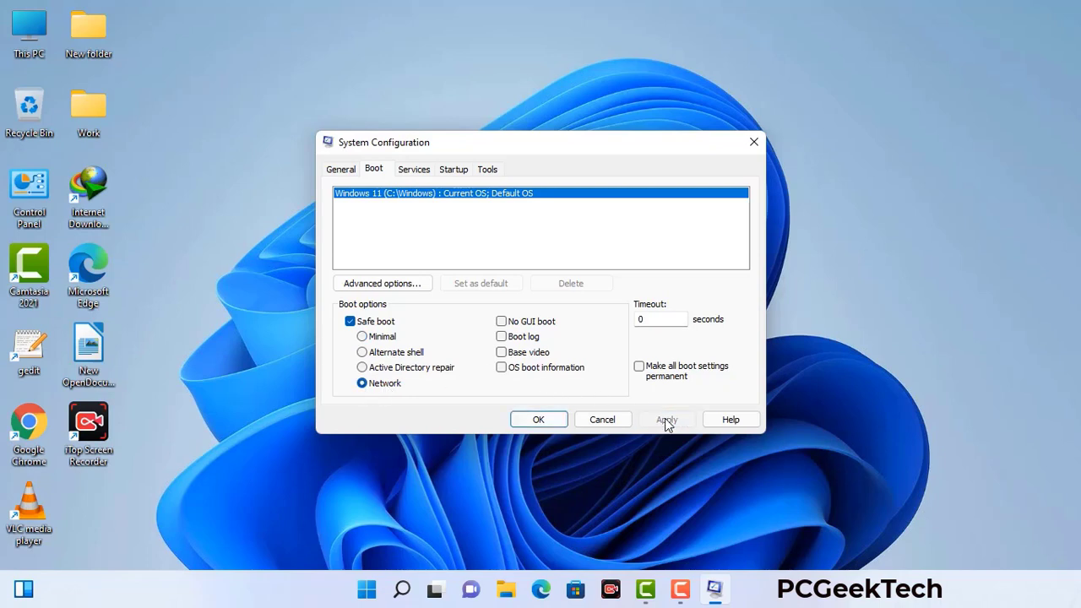
left_click(538, 419)
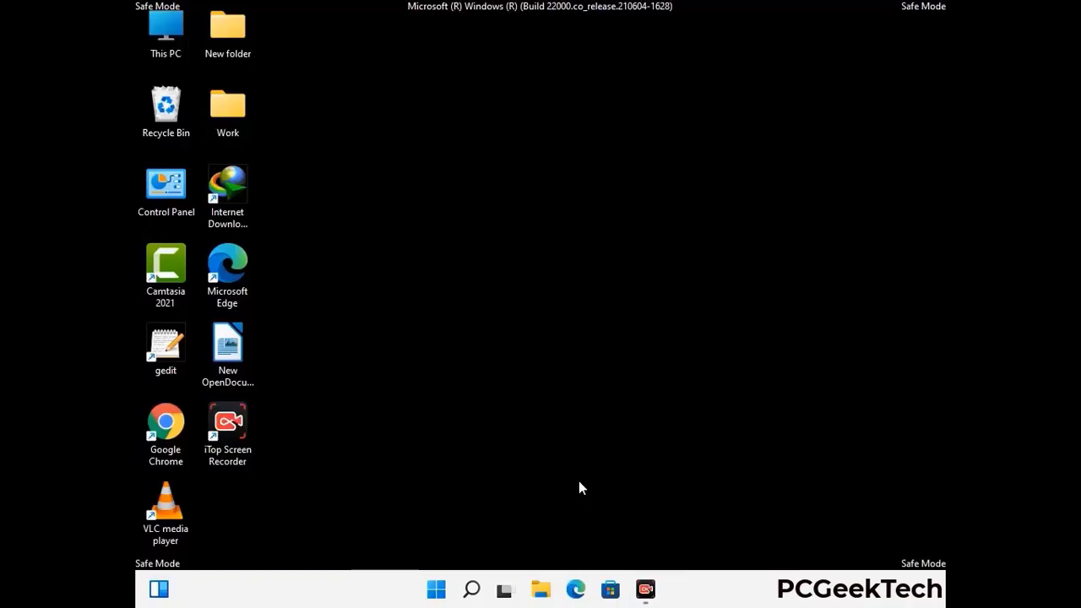
Turn on 'Show hidden files, folders, and drives' in File Explorer Options, then close Control Panel.
double_click(166, 201)
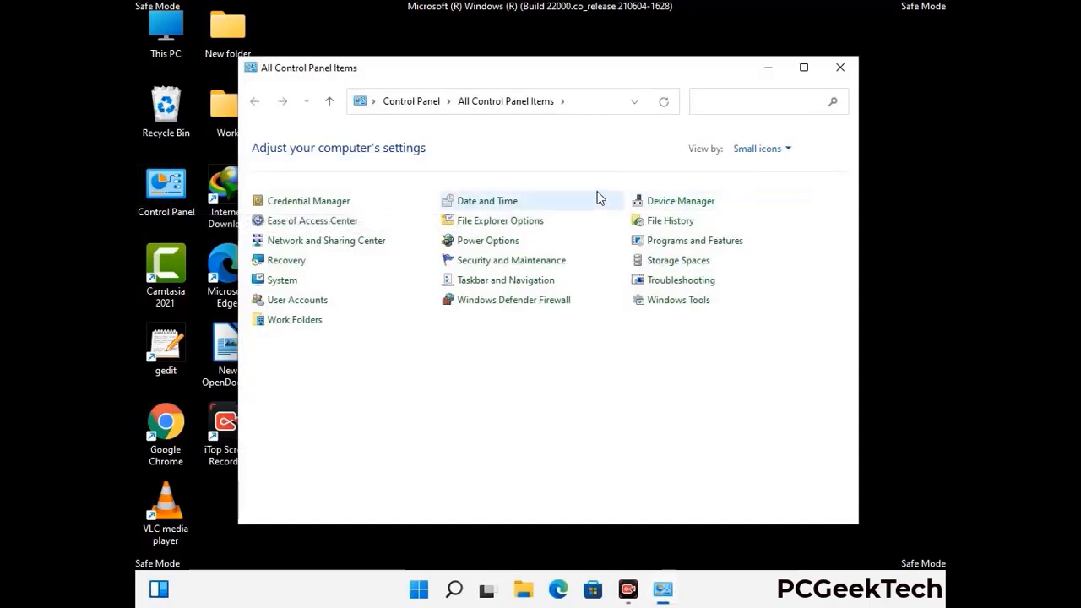
left_click(520, 222)
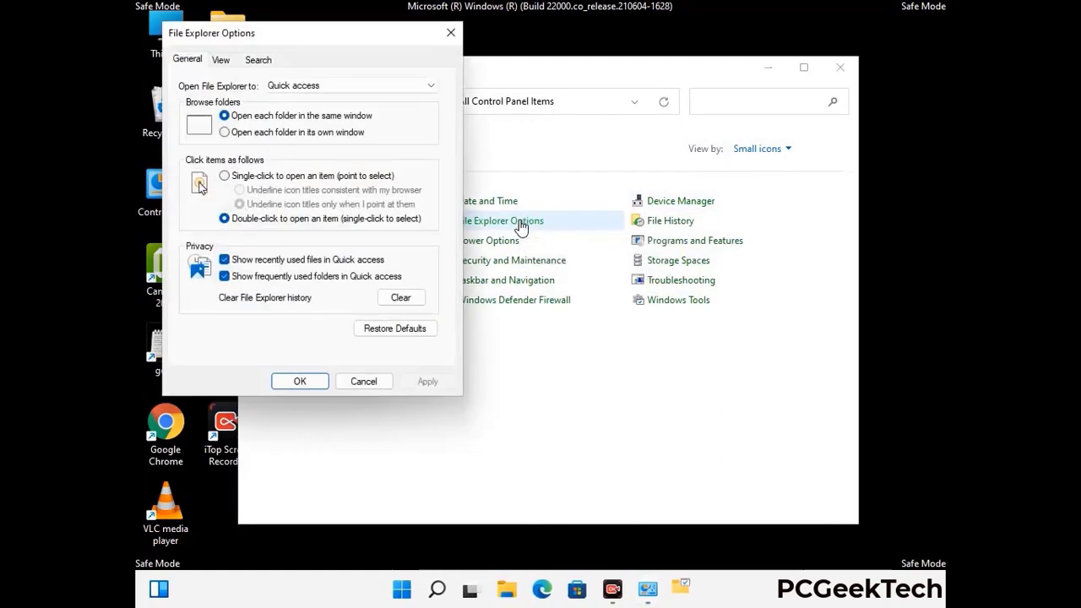
left_click(222, 60)
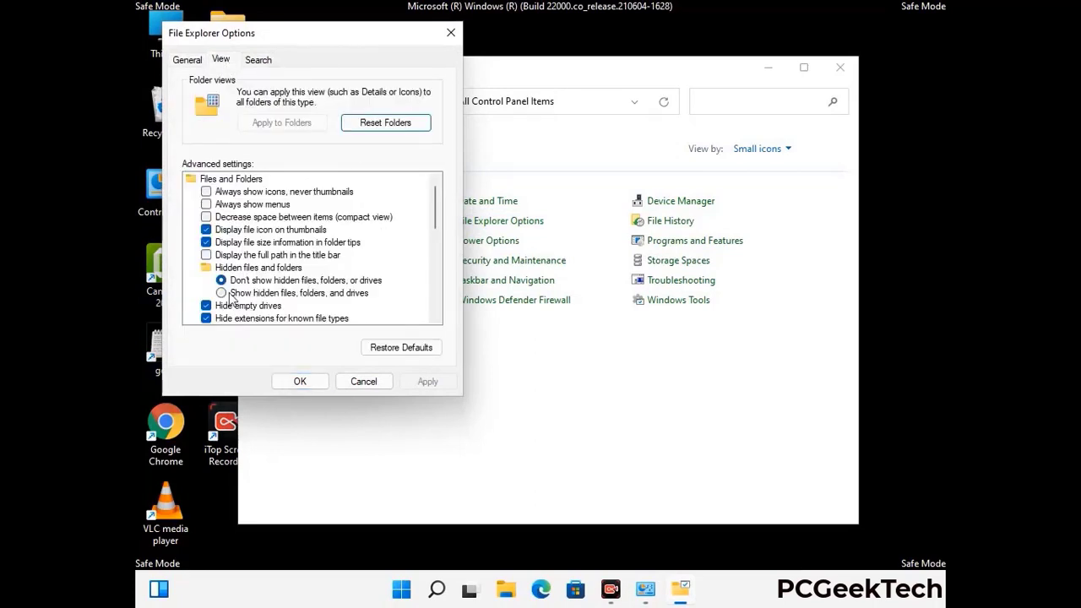
left_click(222, 293)
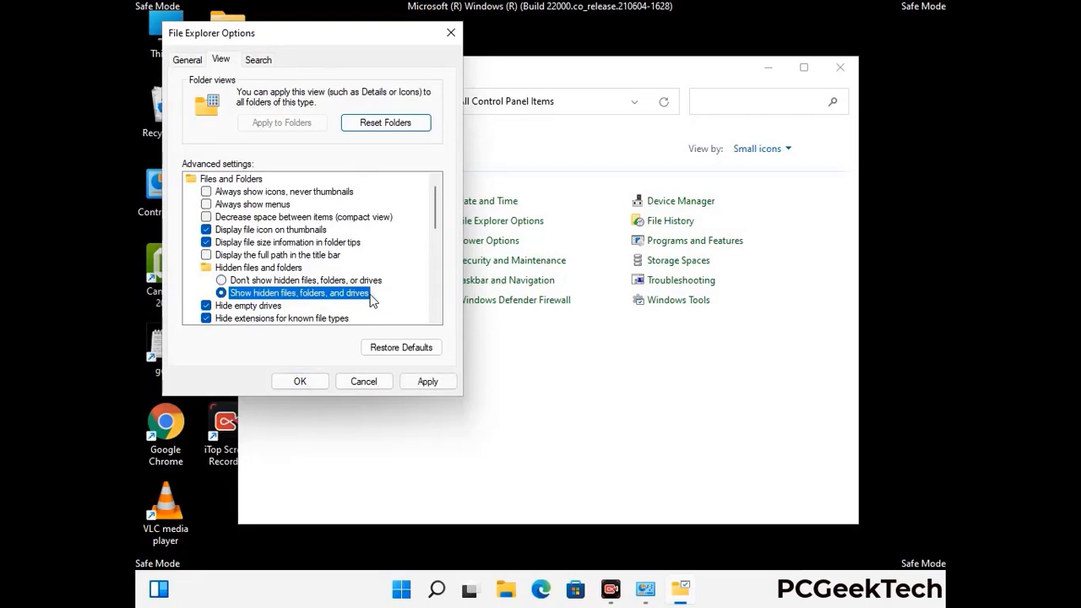
left_click(427, 382)
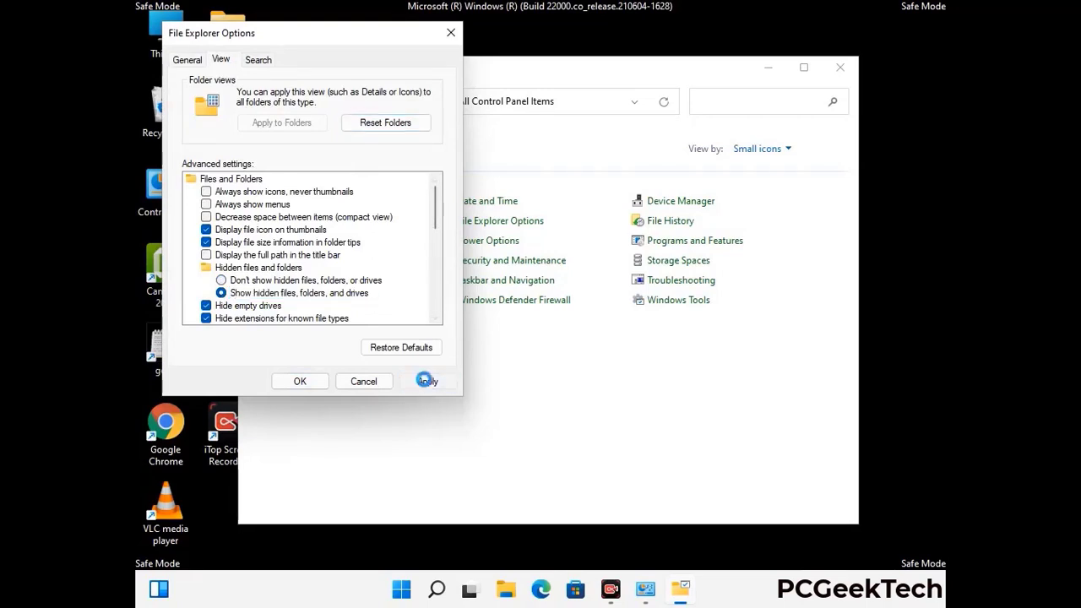
left_click(297, 382)
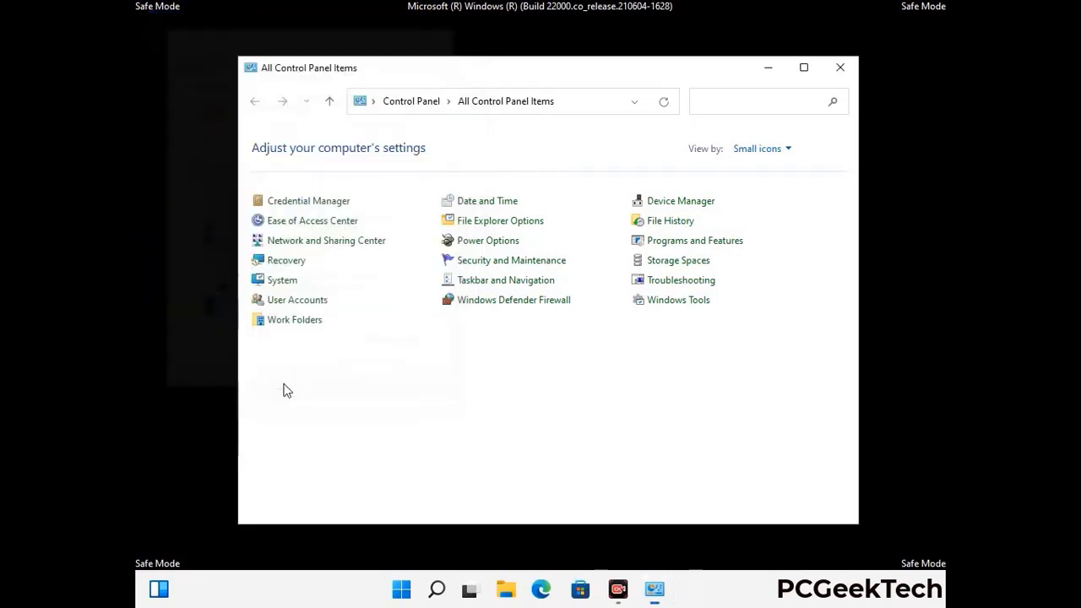
left_click(838, 68)
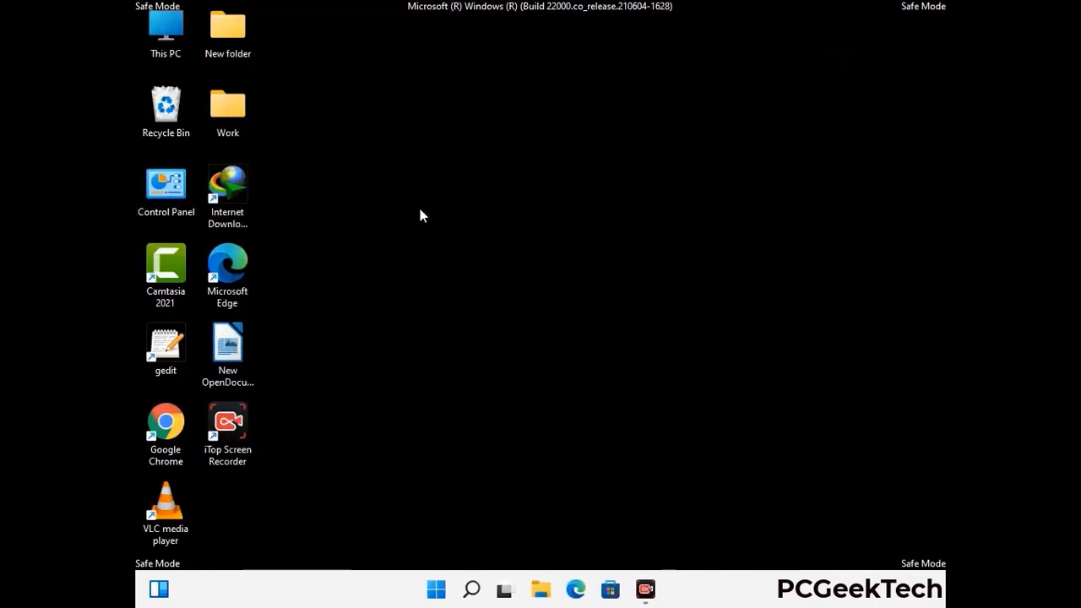
Browse from This PC into the C:\Windows folder.
double_click(160, 52)
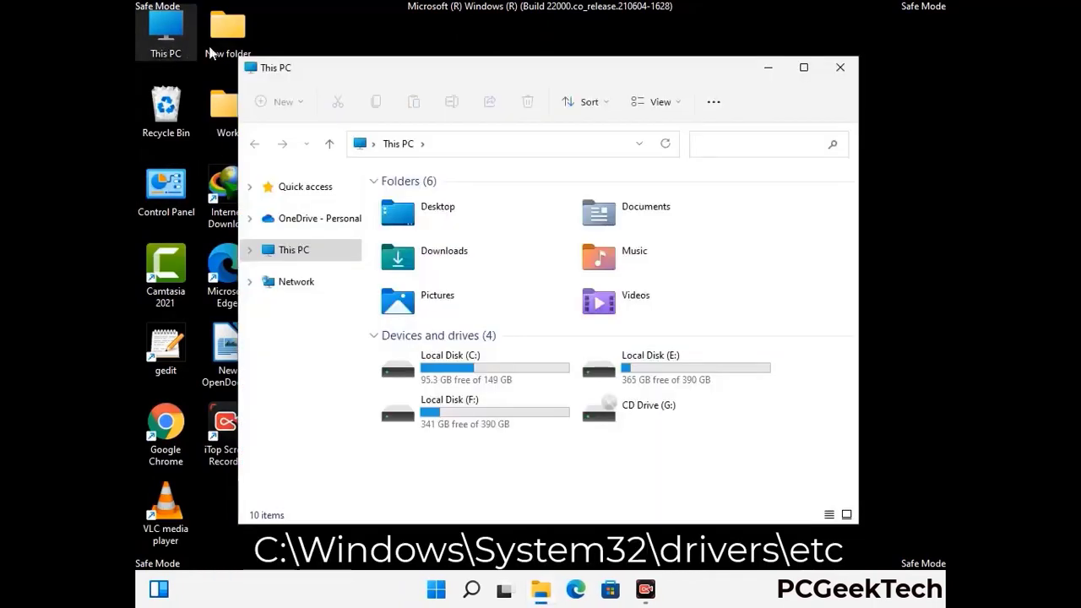
double_click(473, 369)
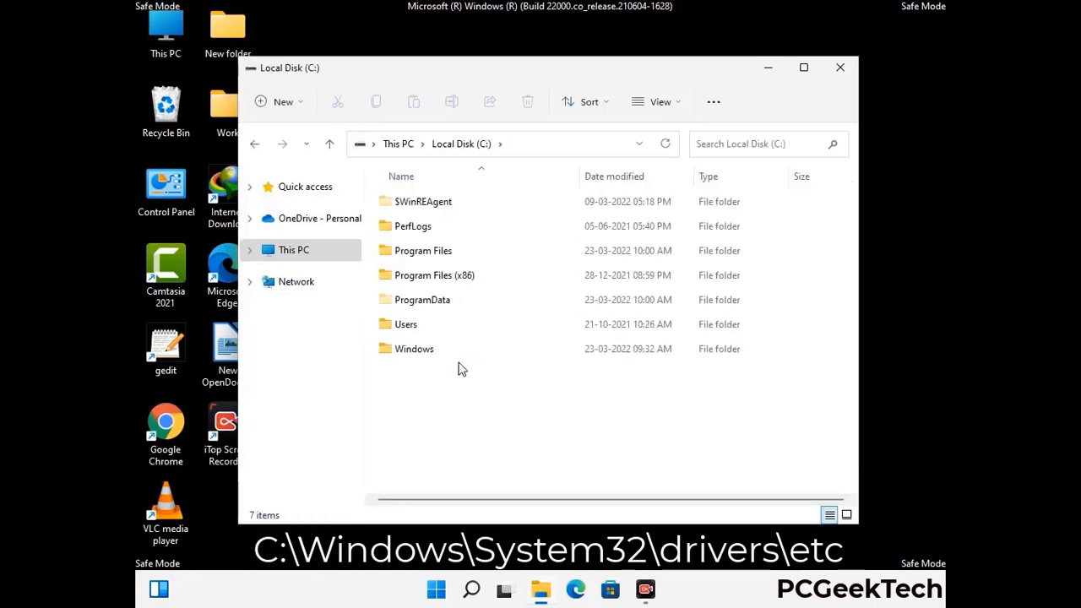
double_click(406, 350)
scroll(540, 361, "down", 6)
scroll(533, 365, "down", 12)
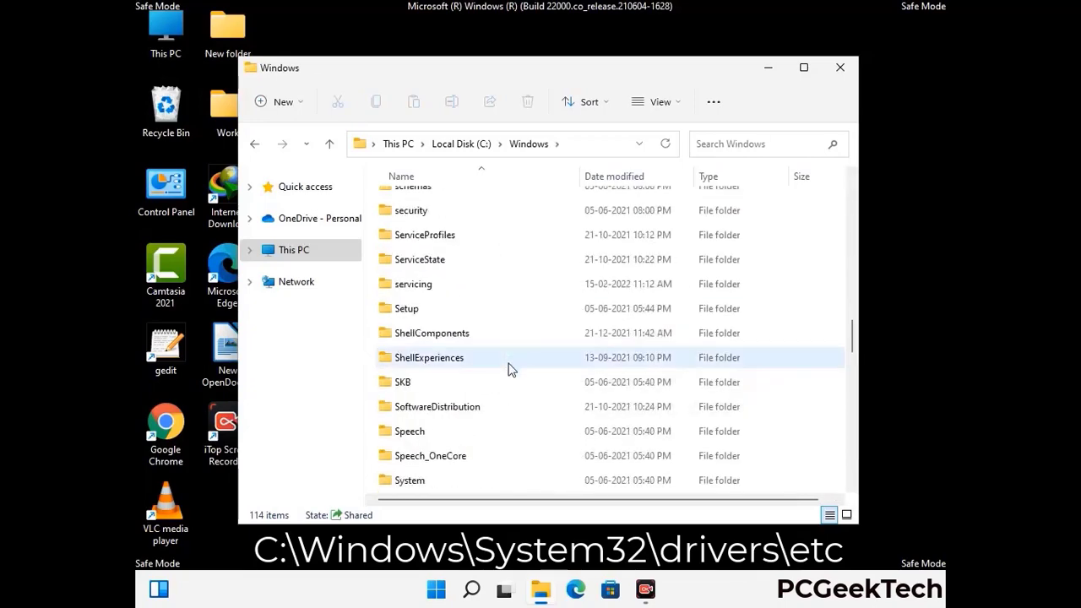
scroll(509, 368, "down", 2)
Go down through System32\drivers\etc and open the hosts file.
double_click(411, 357)
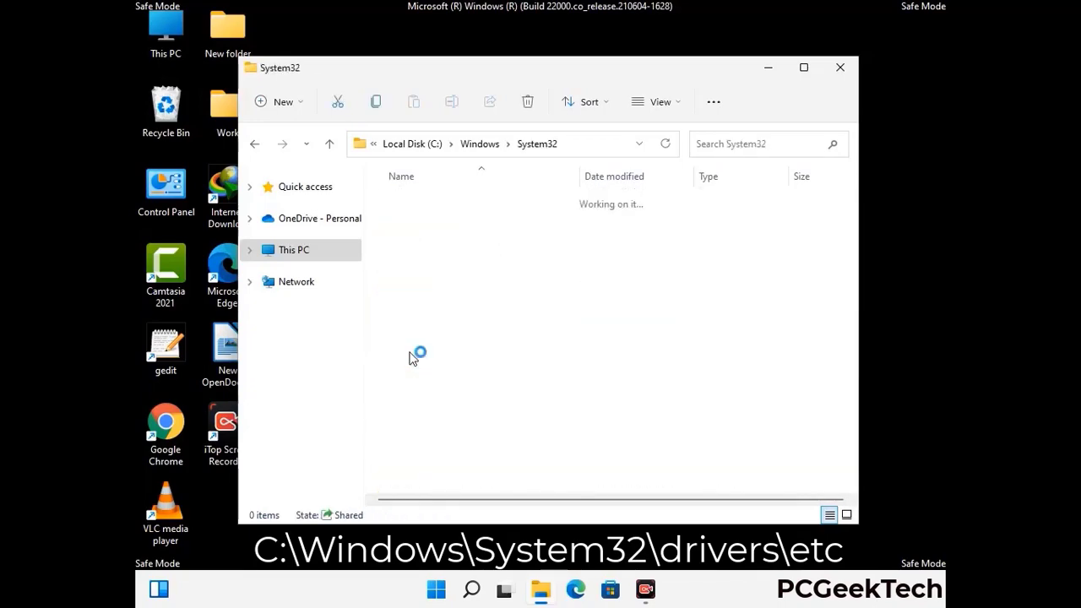
scroll(465, 367, "down", 5)
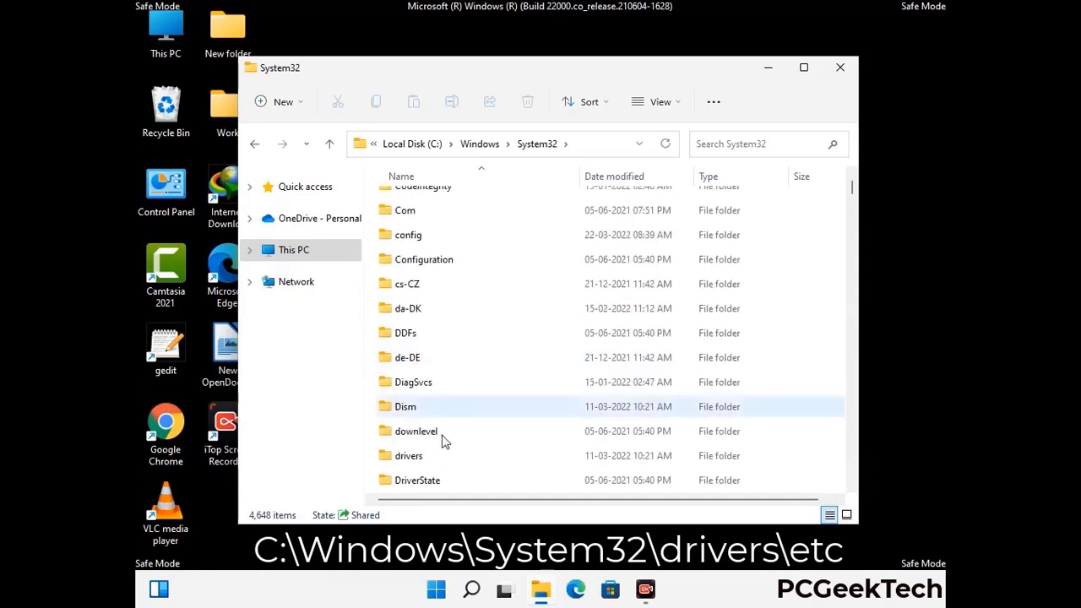
double_click(415, 456)
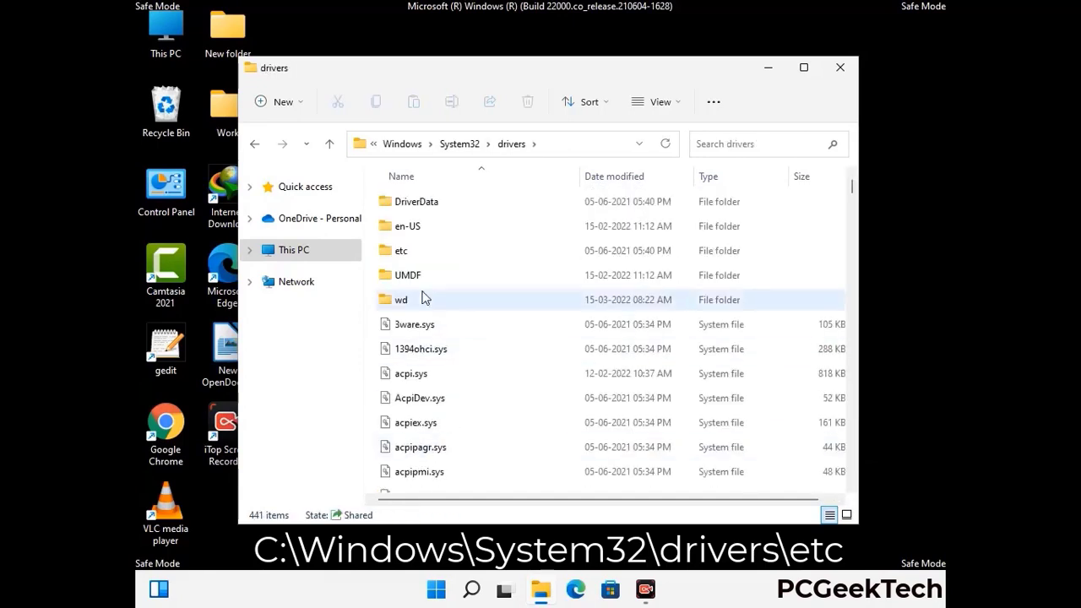
double_click(402, 252)
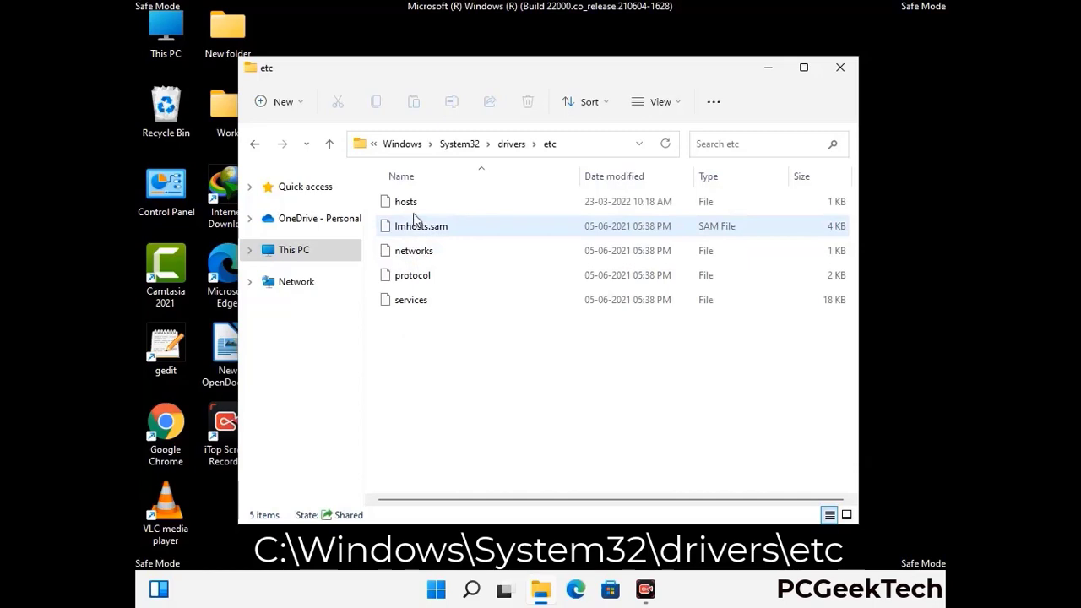
left_click(412, 204)
double_click(413, 209)
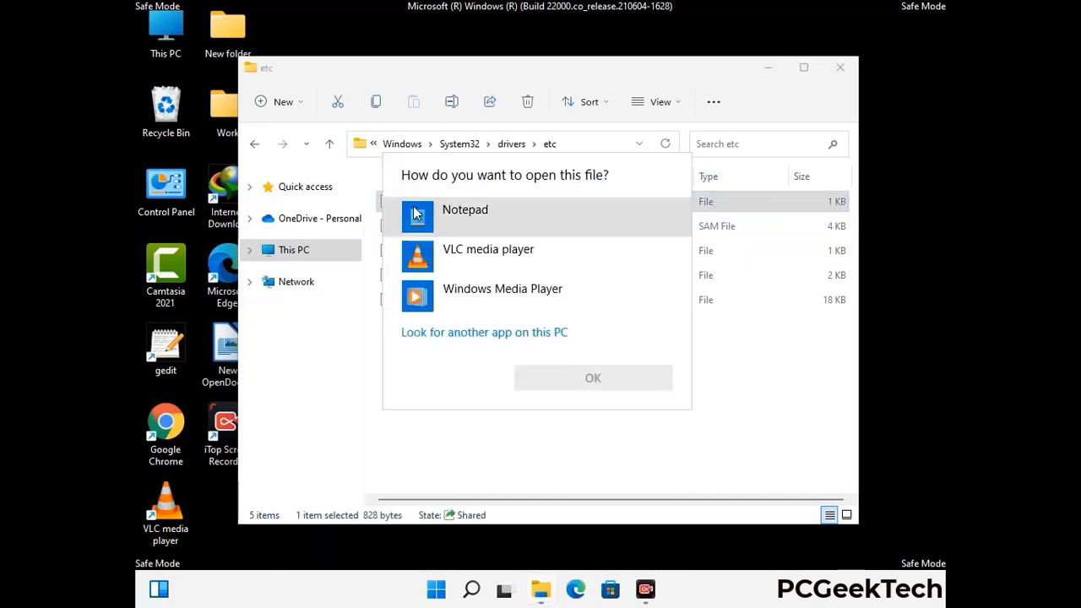
Open hosts in Notepad, add a blank line at the end, and save it.
left_click(489, 215)
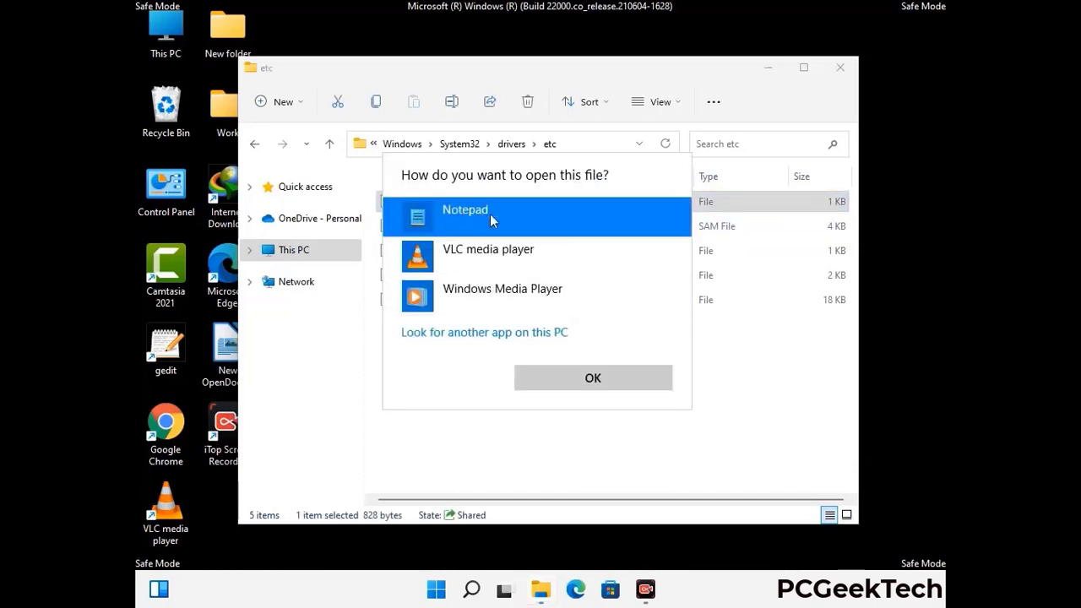
left_click(592, 378)
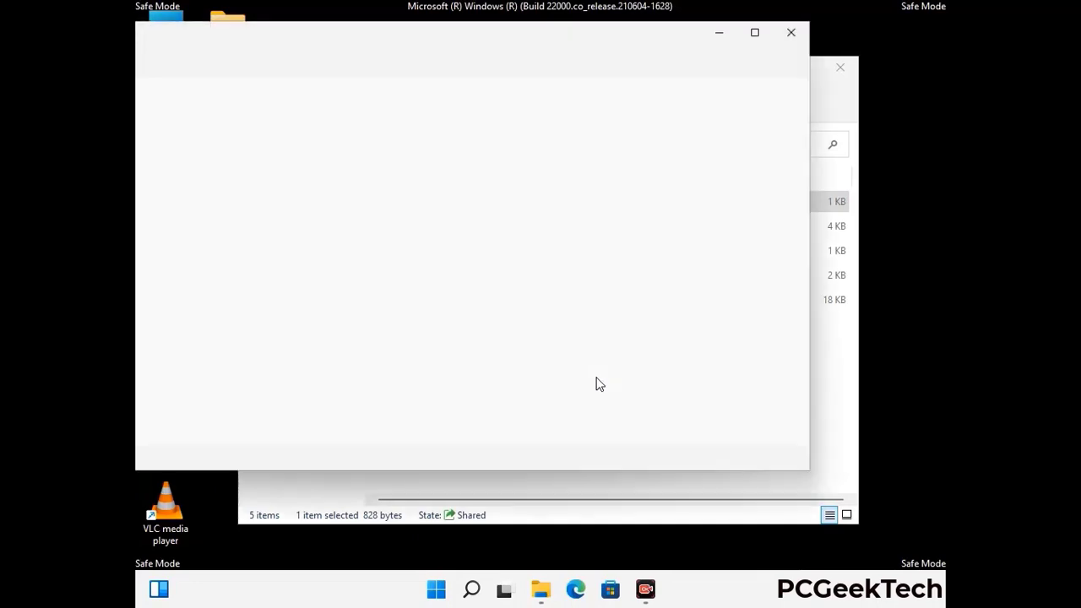
left_click_drag(469, 48, 578, 56)
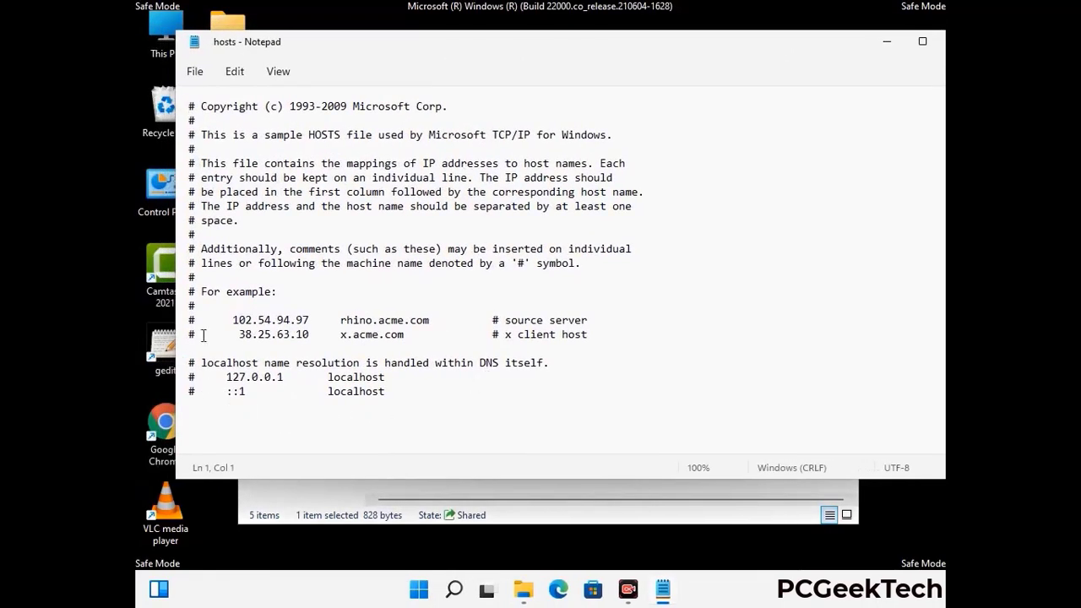
left_click(404, 396)
key("Return")
scroll(414, 253, "down", 1)
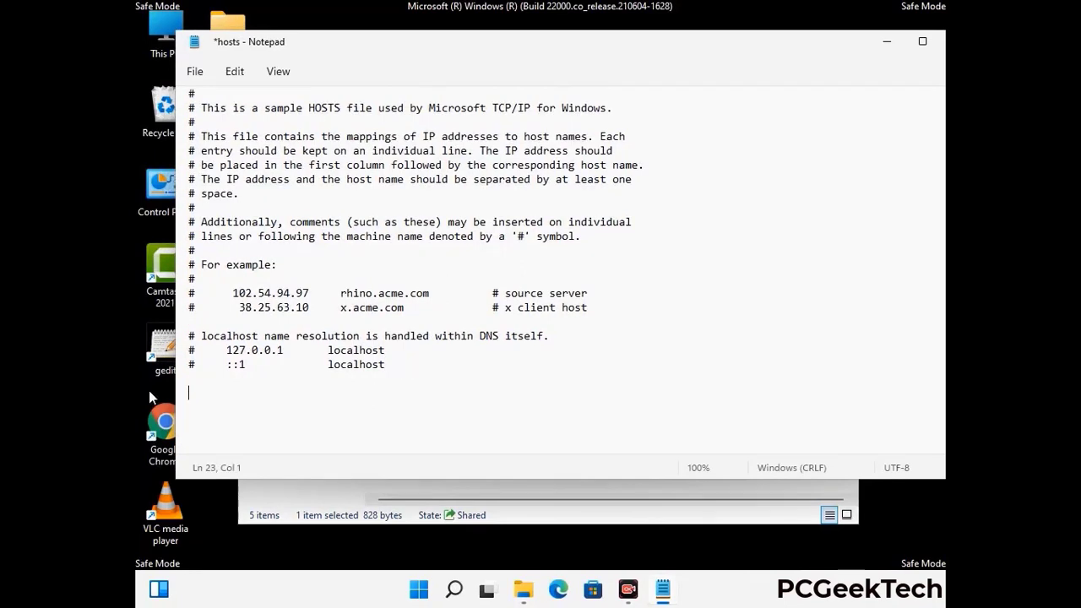
left_click(194, 72)
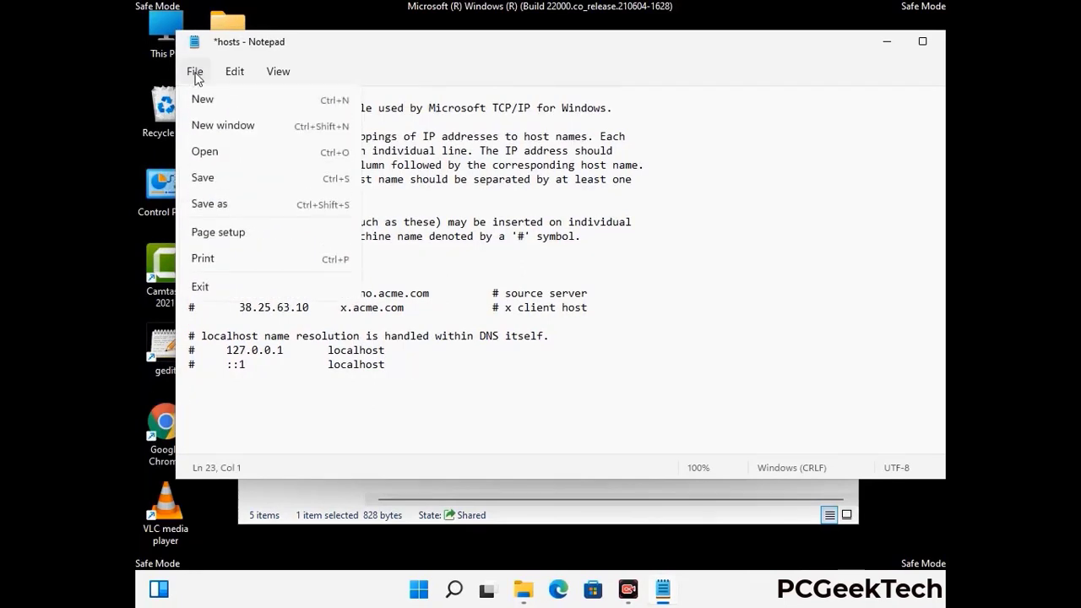
left_click(203, 179)
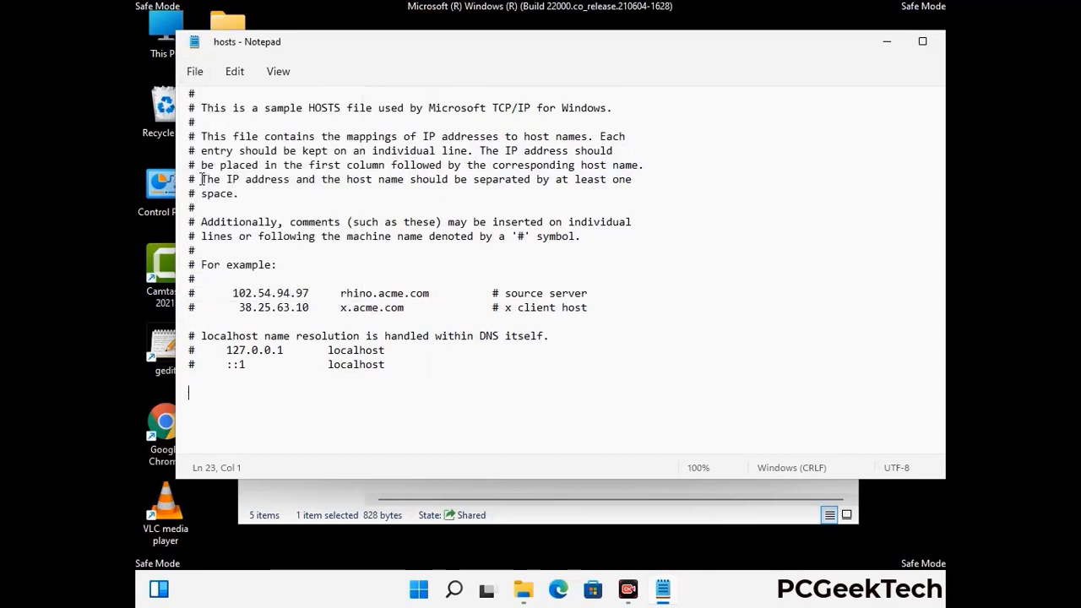
Close Notepad and the etc folder window.
left_click_drag(817, 51, 692, 50)
left_click(833, 47)
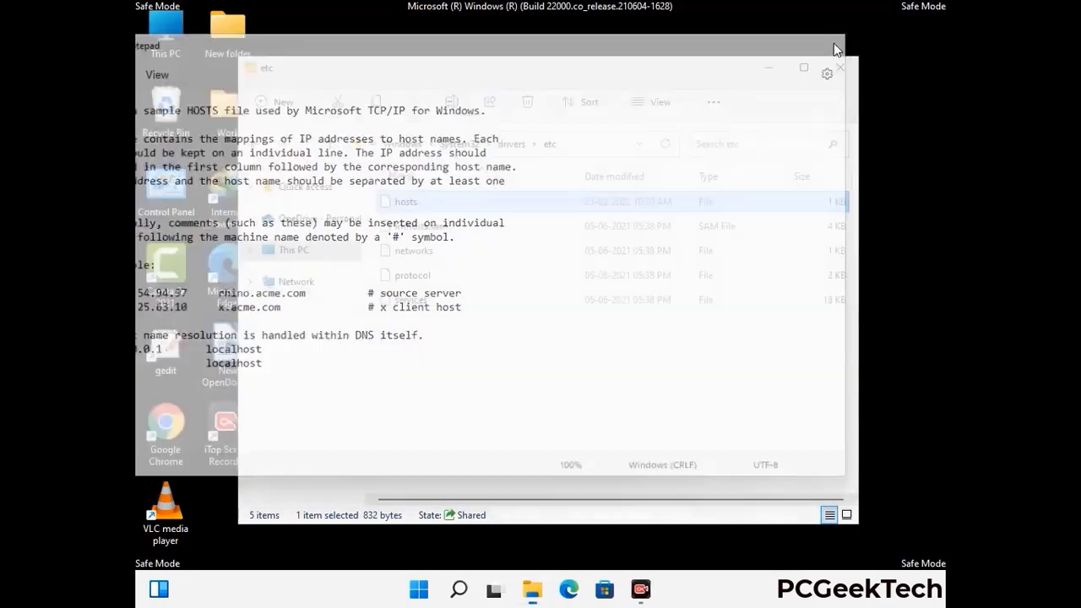
left_click(842, 62)
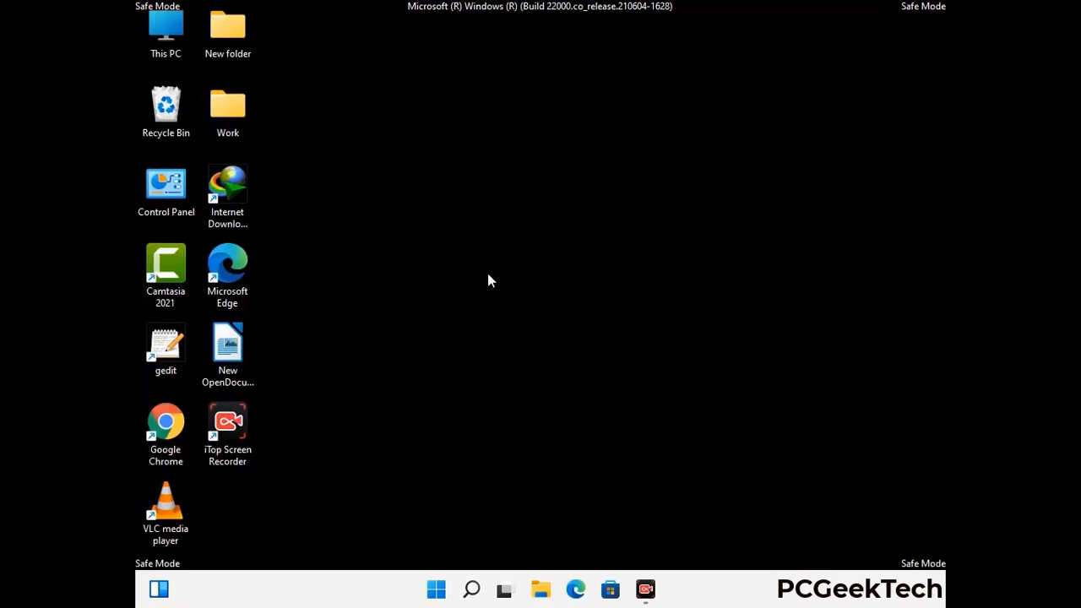
Open the Roaming AppData folder by running %appdata%.
key("super+r")
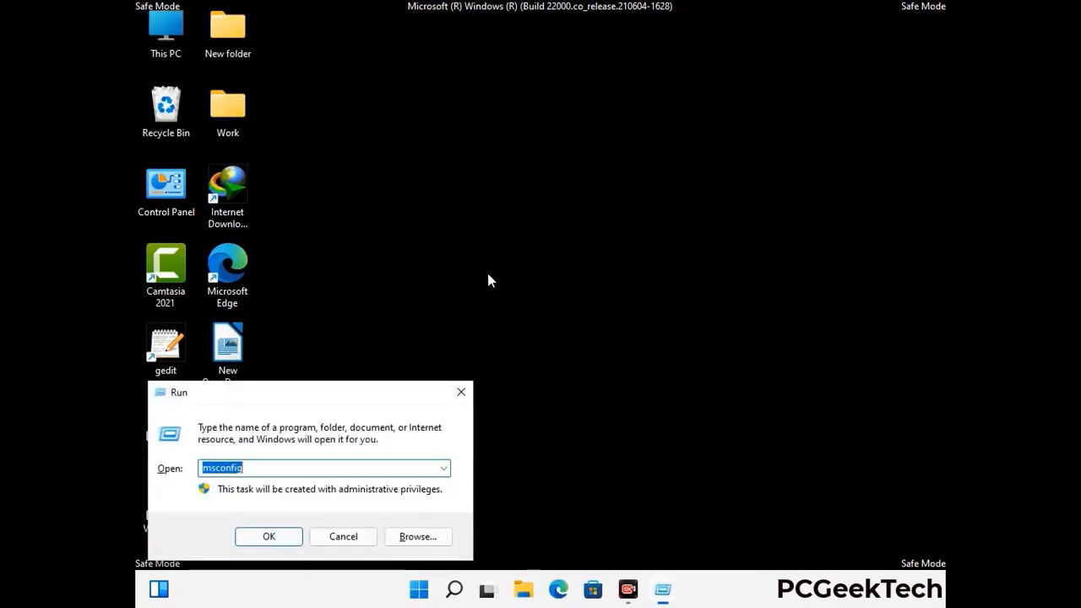
left_click_drag(309, 388, 502, 168)
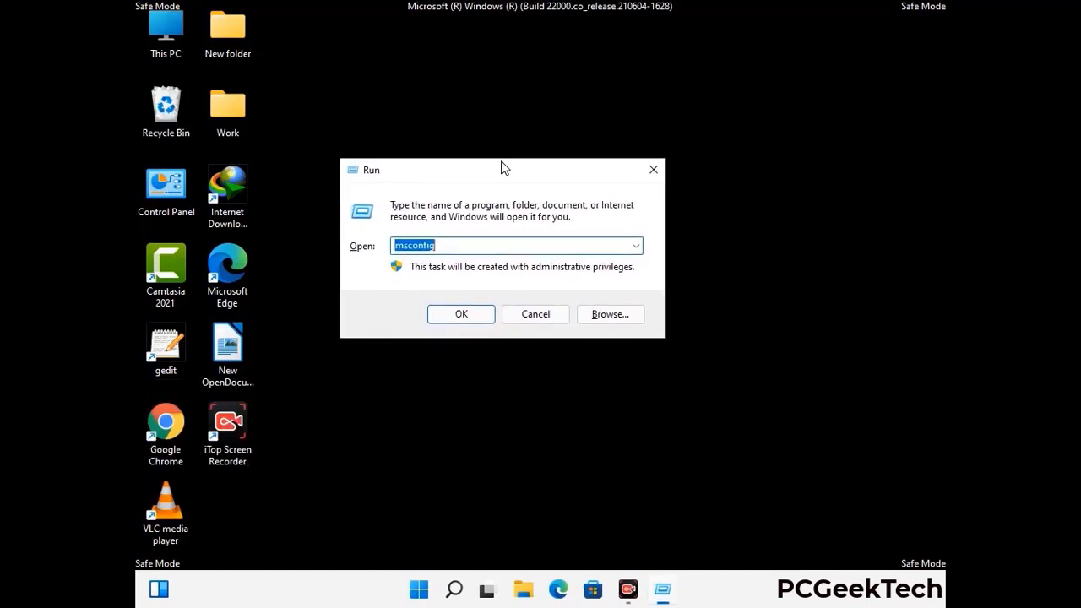
type("%")
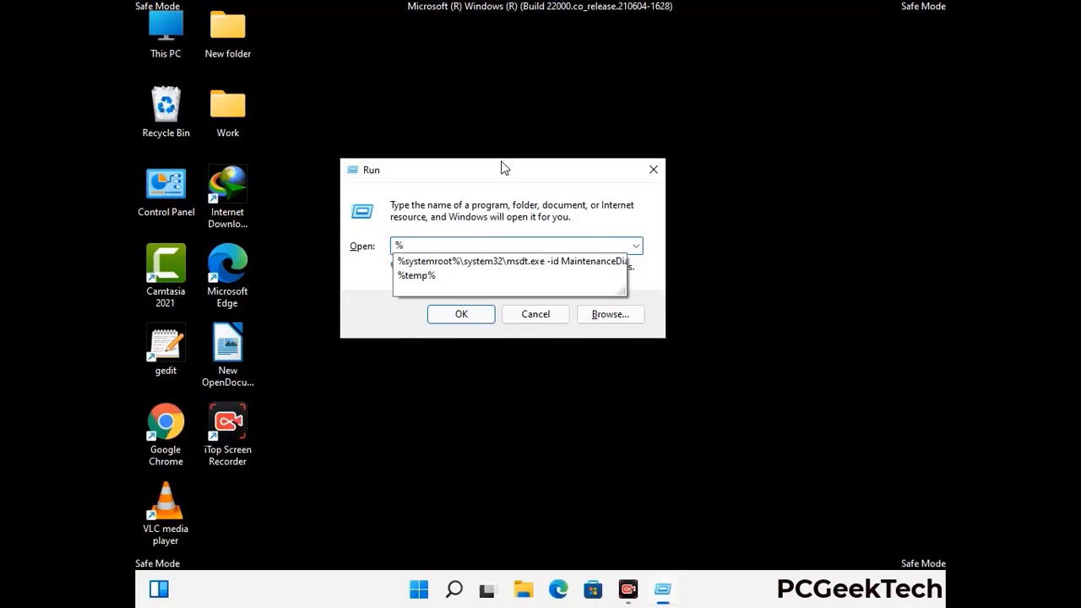
type("appdata%")
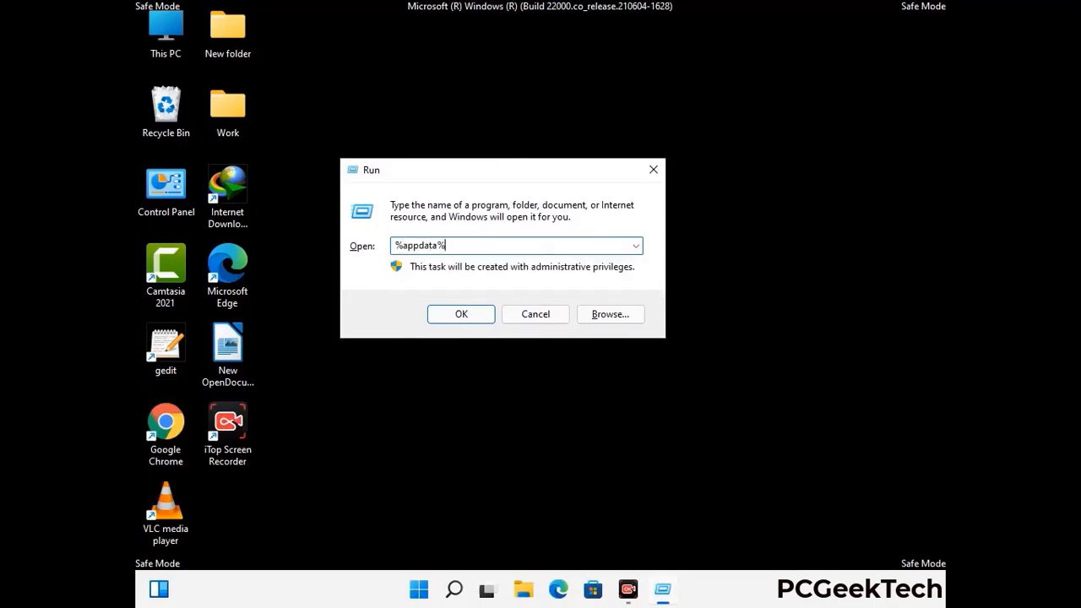
key("Return")
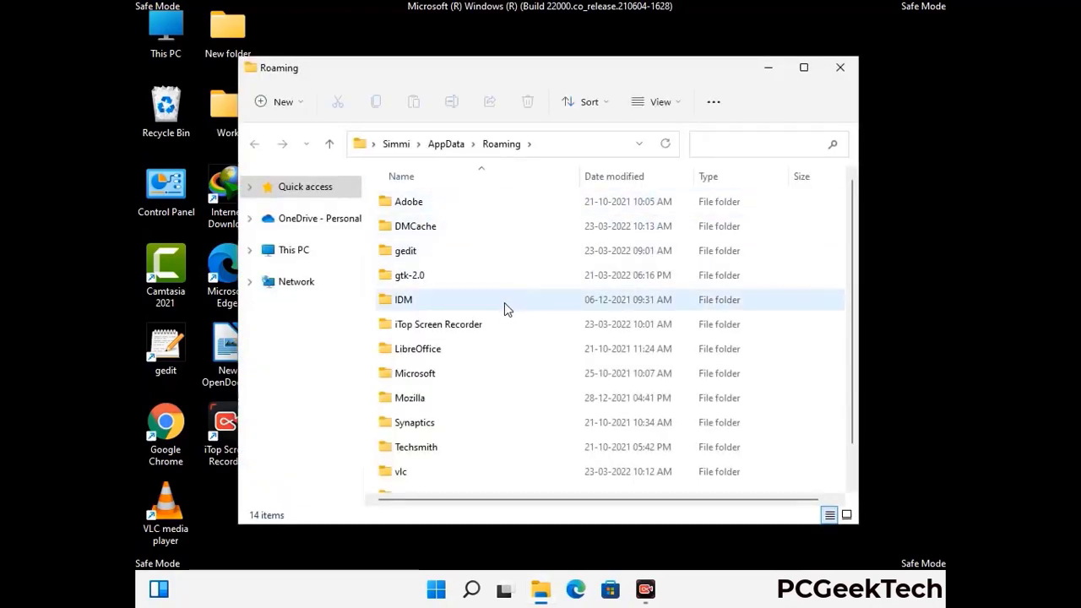
Delete the Zoom folder and close the Roaming window.
scroll(506, 312, "down", 1)
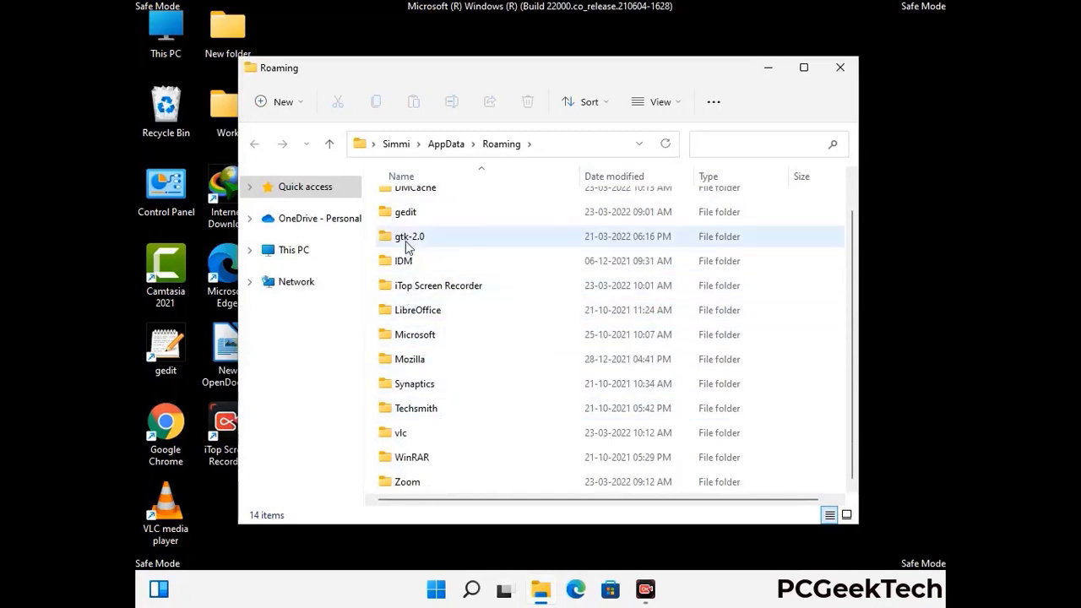
scroll(405, 253, "up", 1)
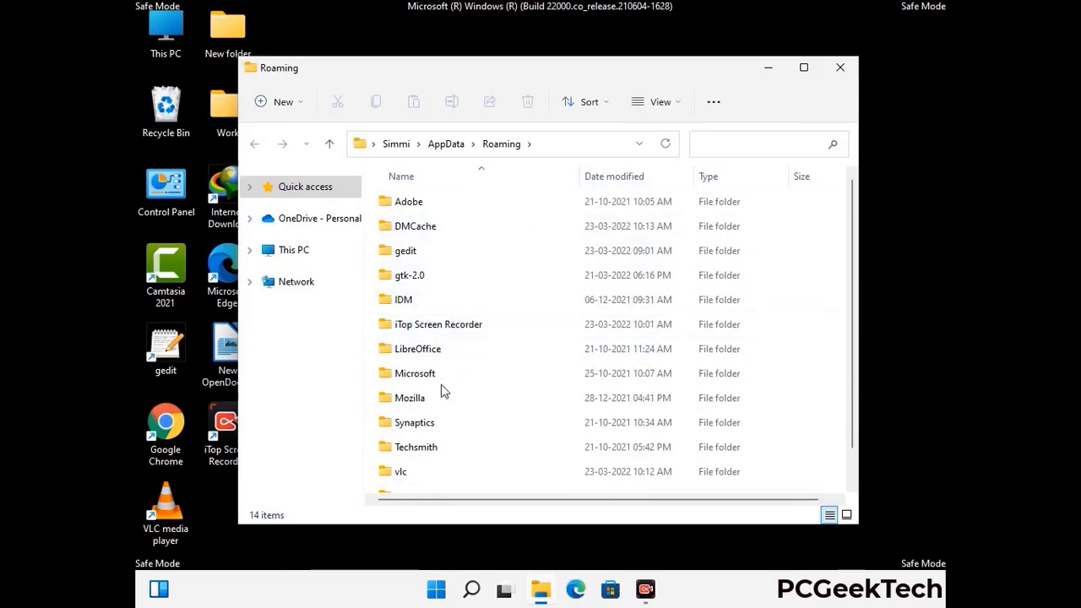
scroll(439, 395, "down", 1)
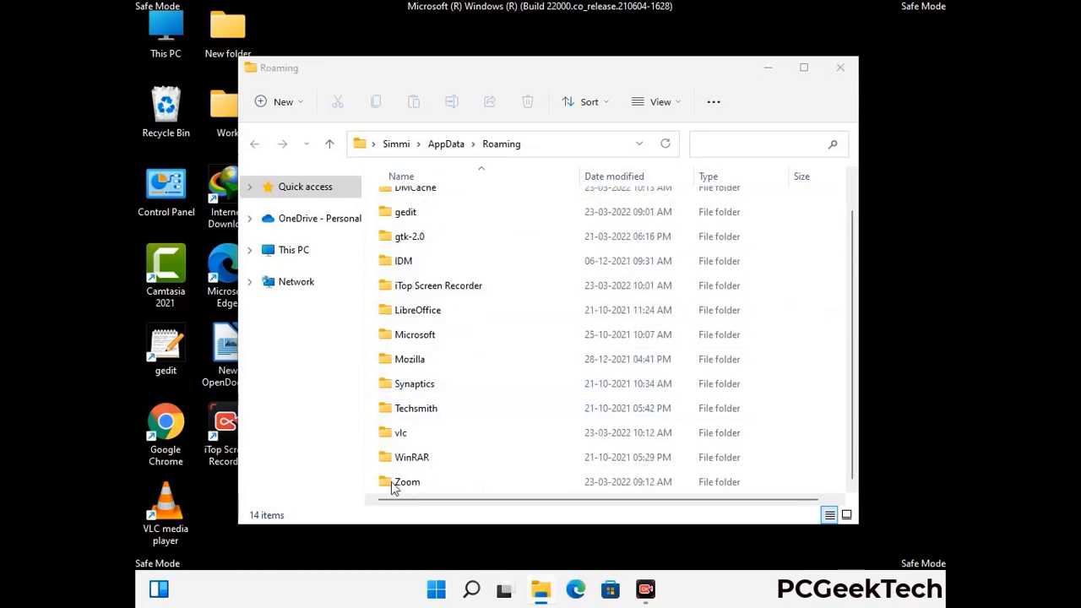
left_click(605, 478)
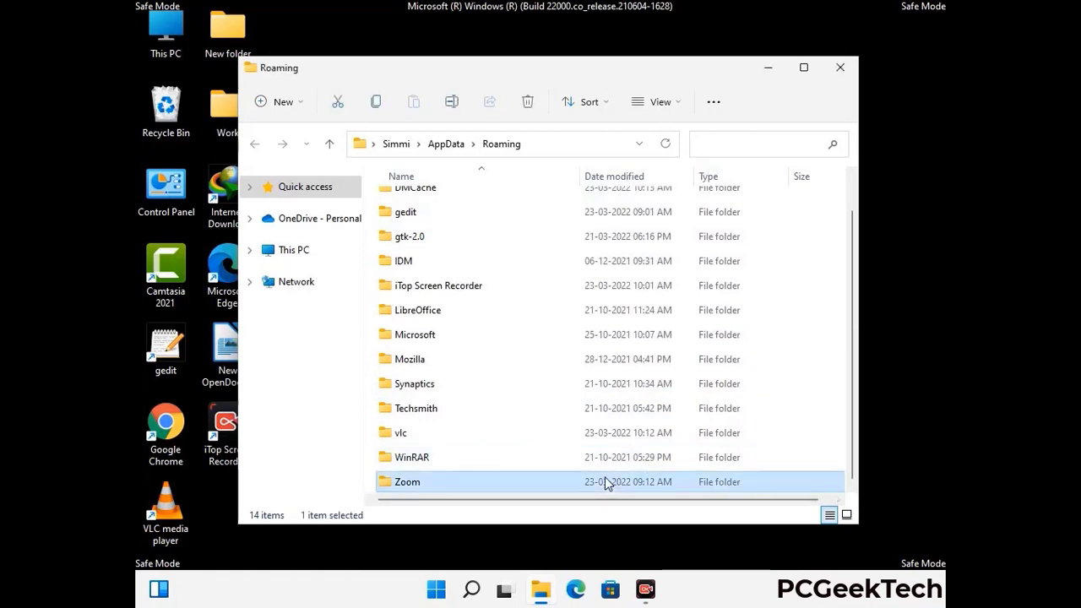
left_click(527, 102)
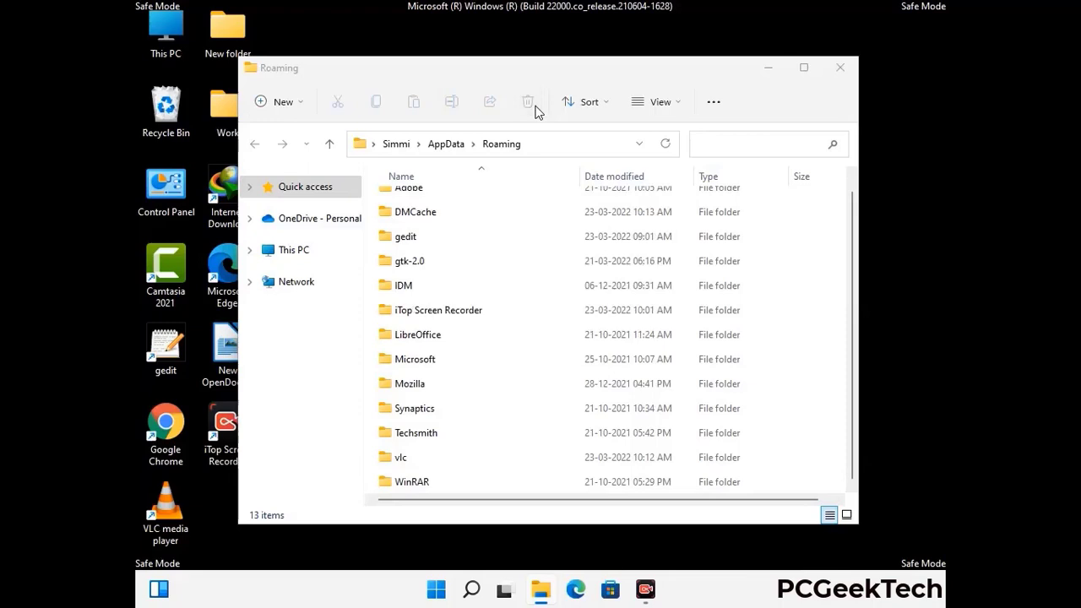
left_click(838, 69)
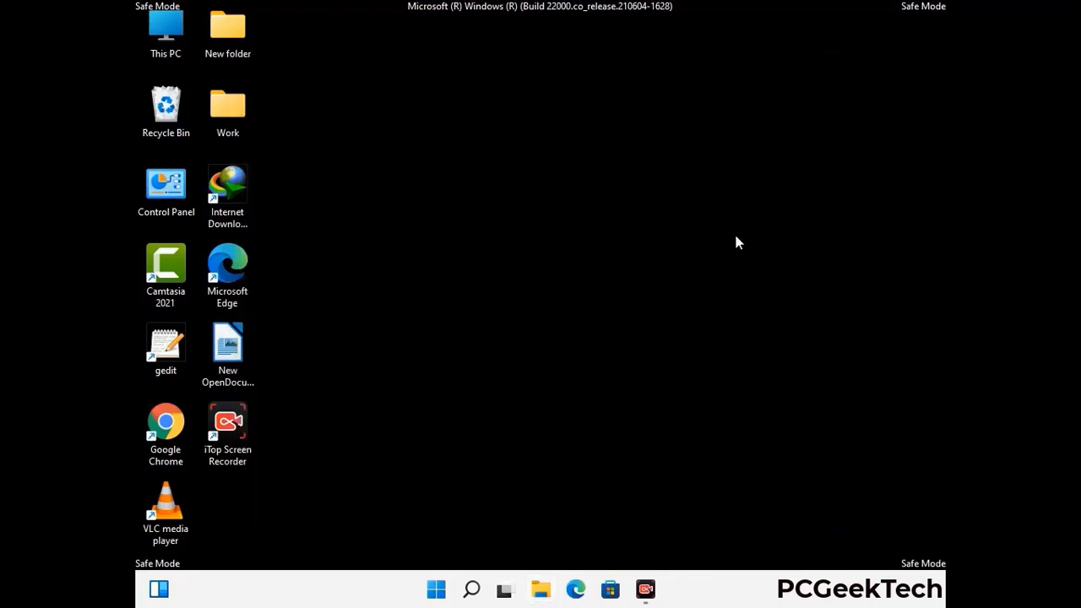
Open the Local AppData folder by running %LocalAppData%.
key("super+r")
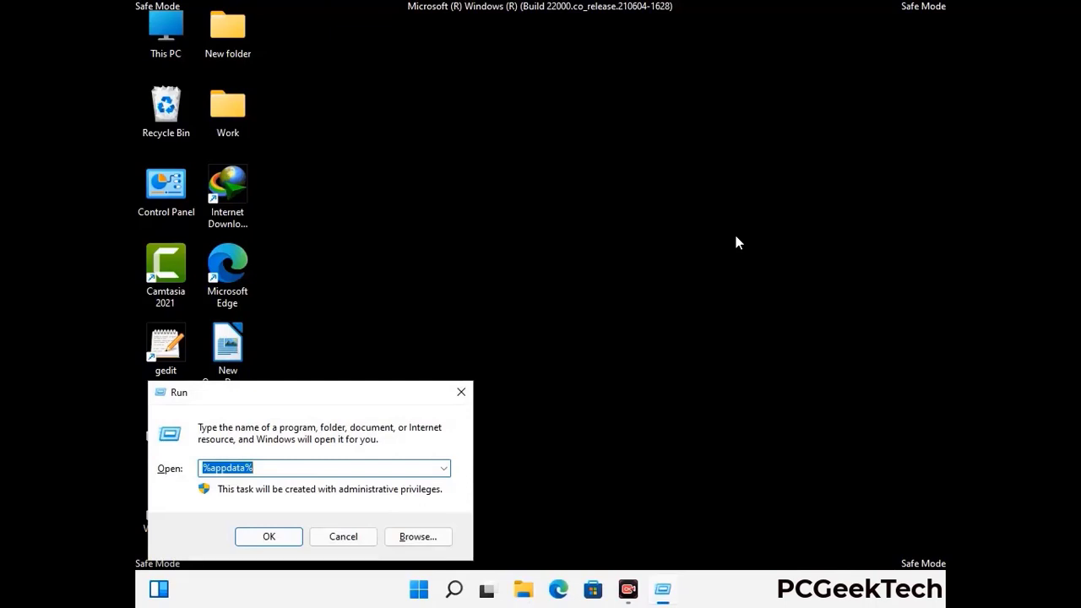
left_click_drag(338, 403, 566, 218)
type("%Local")
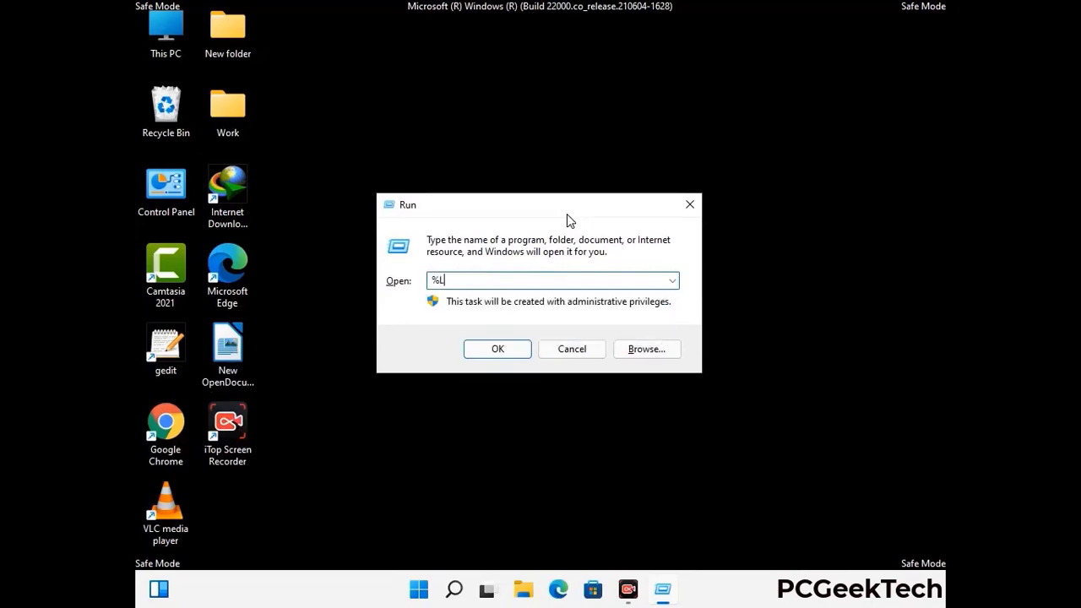
type("App")
key("Return")
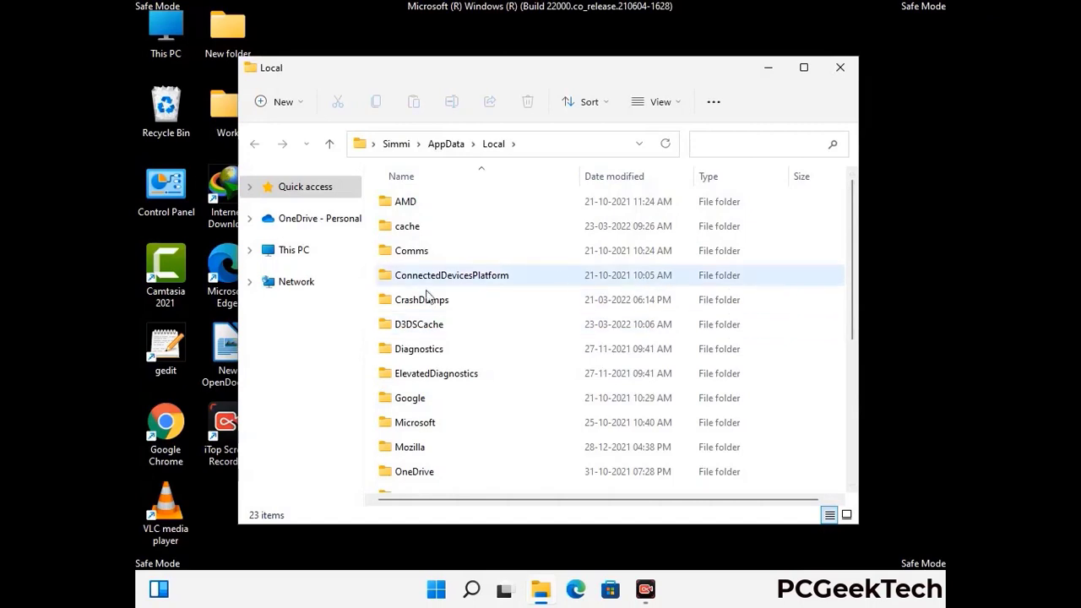
Delete the Mozilla folder and close the Local window.
scroll(451, 379, "down", 1)
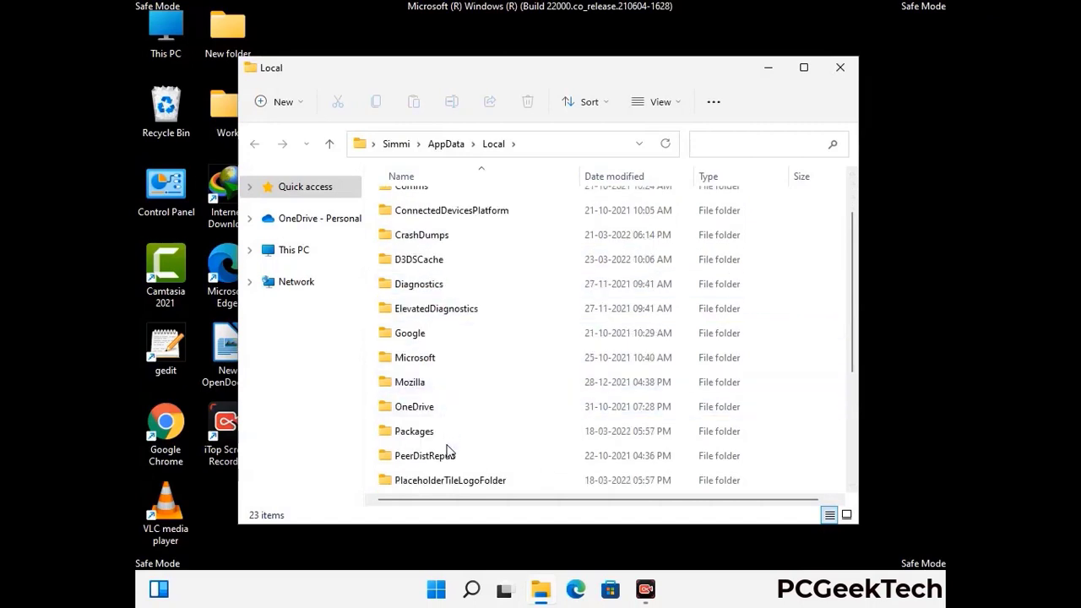
left_click(420, 385)
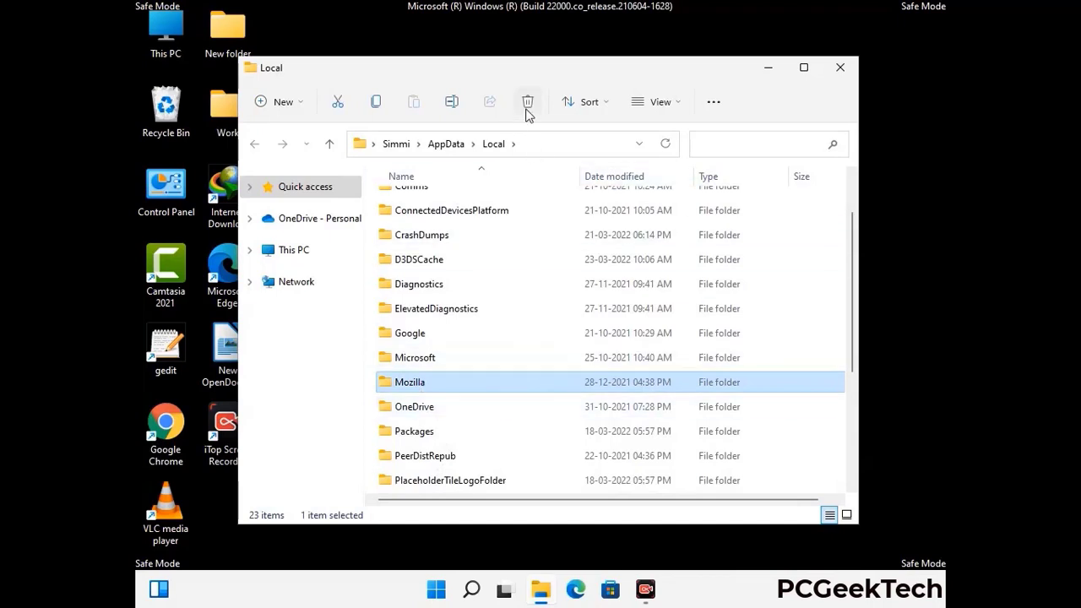
key("Tab")
left_click(526, 104)
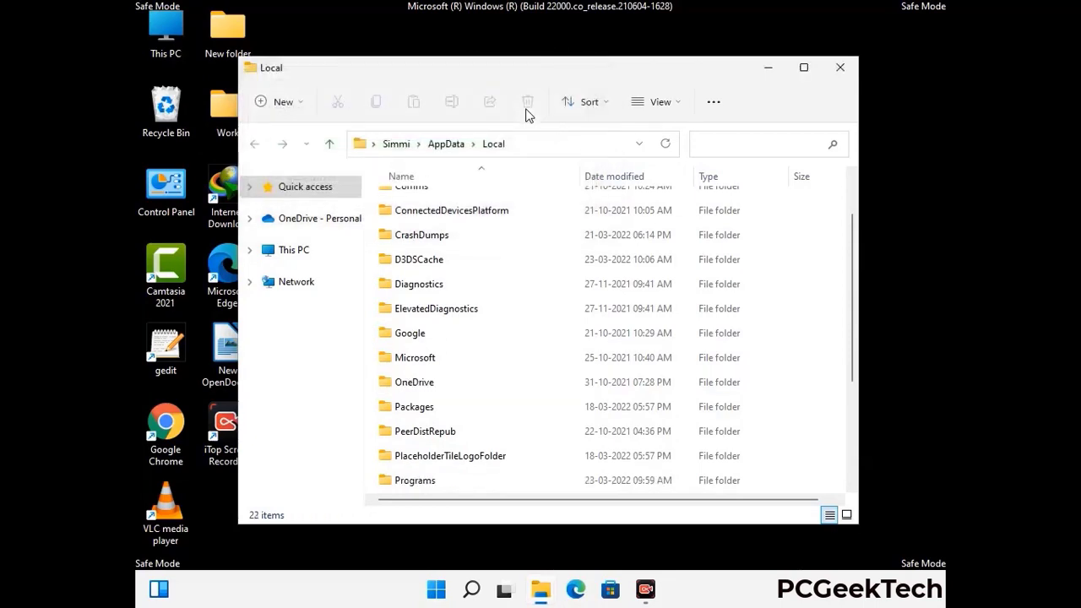
left_click(841, 76)
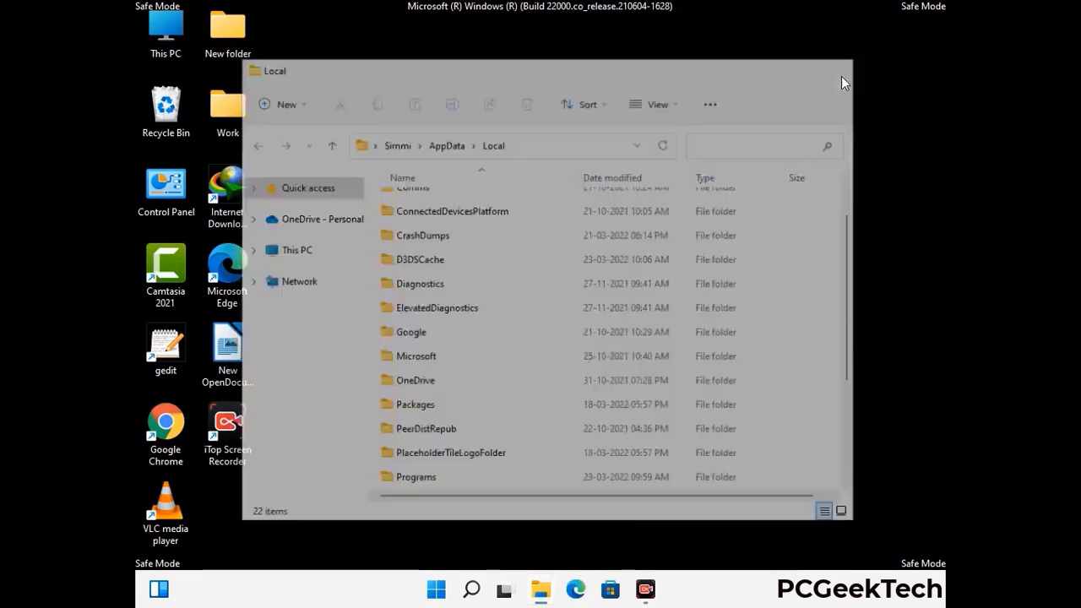
key("super+r")
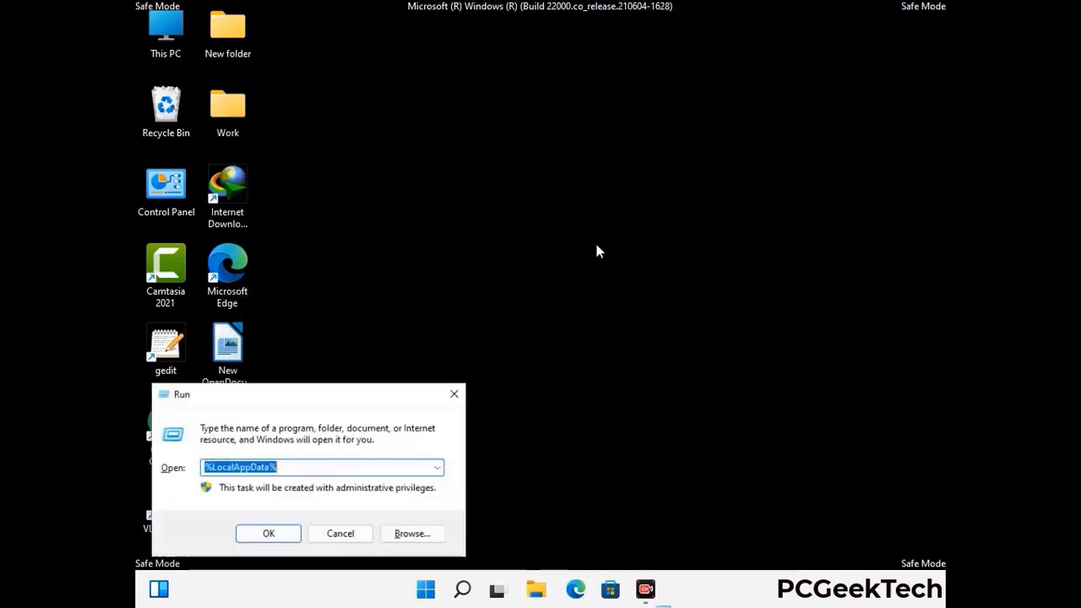
left_click_drag(274, 403, 494, 226)
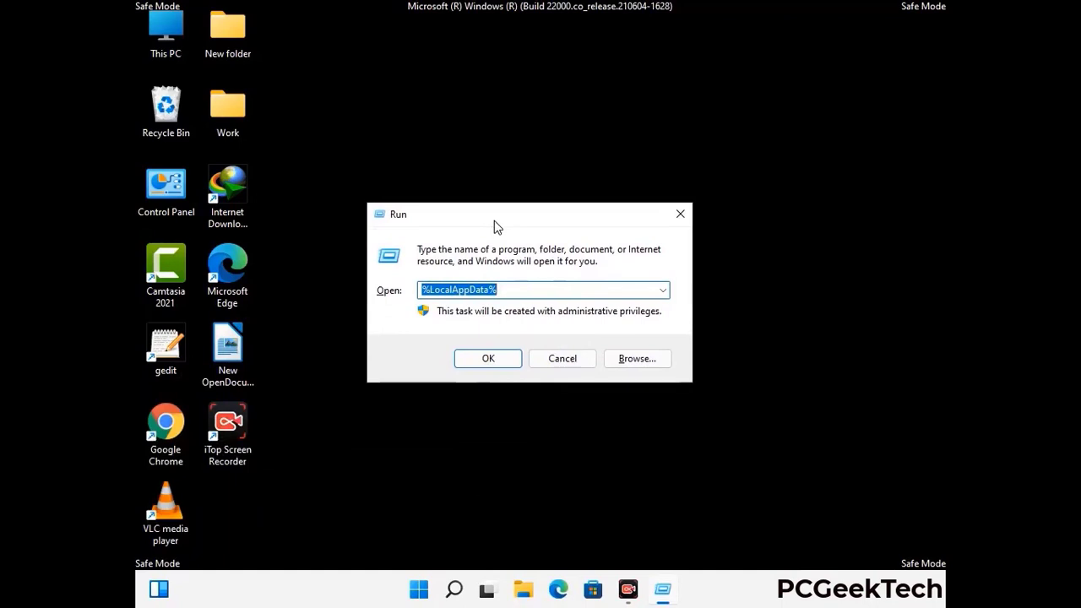
type("%")
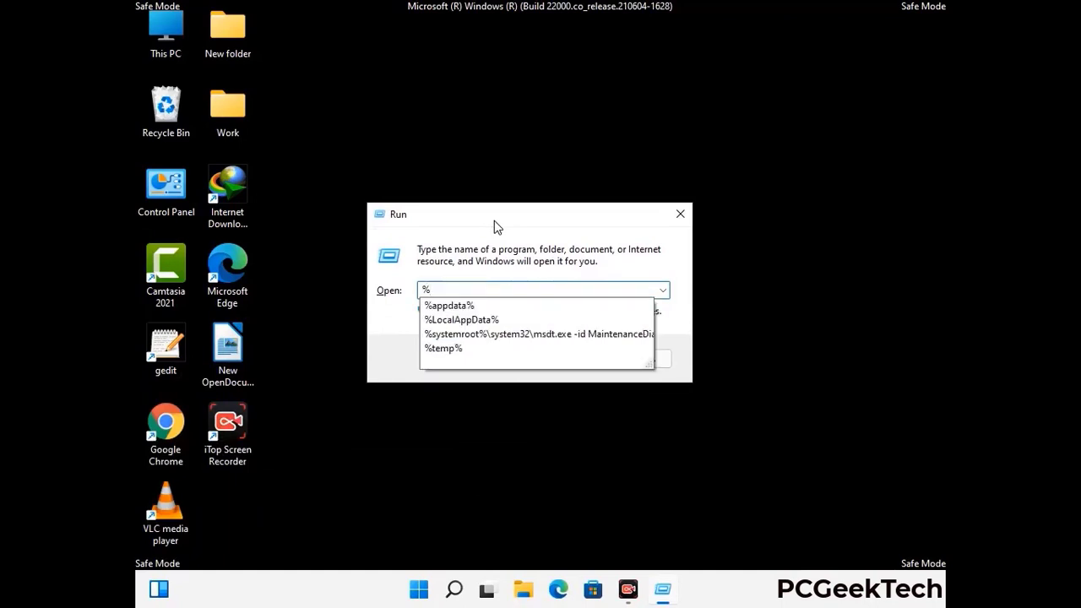
type("ProgramData%")
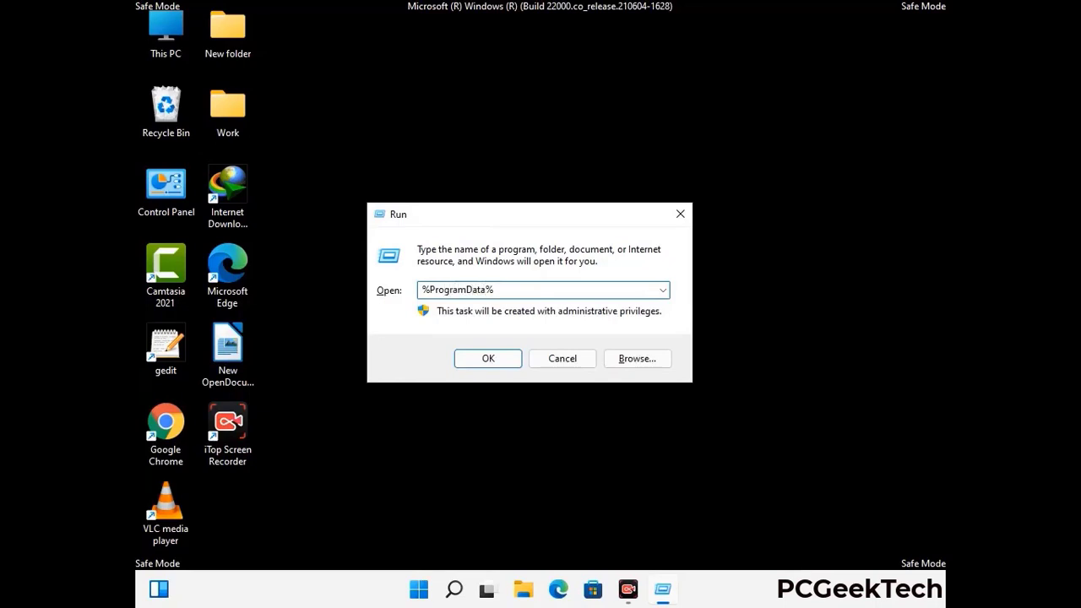
key("Return")
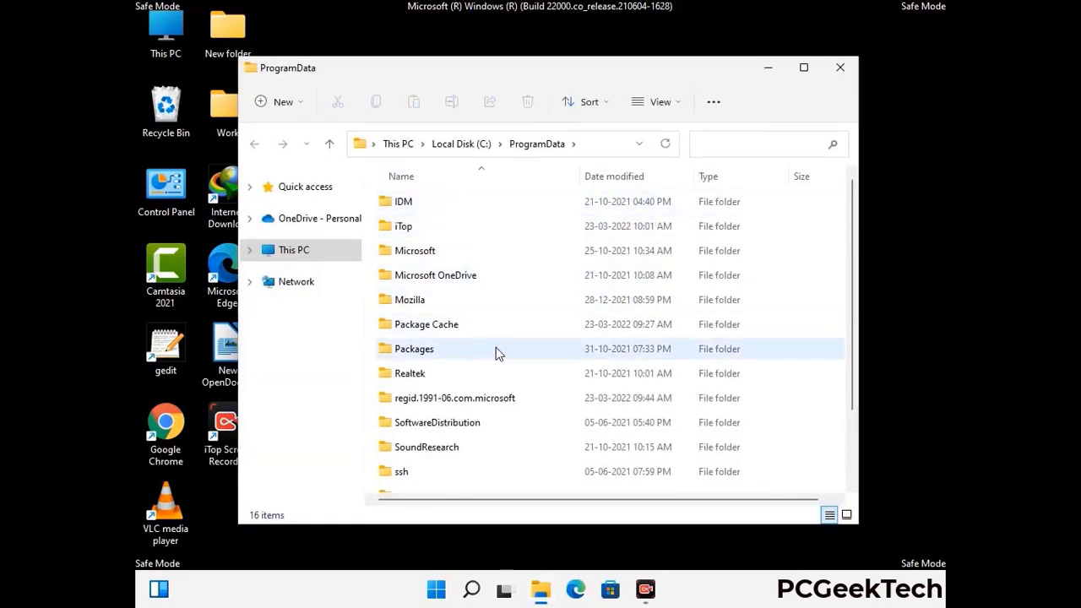
scroll(497, 359, "down", 1)
scroll(495, 371, "down", 1)
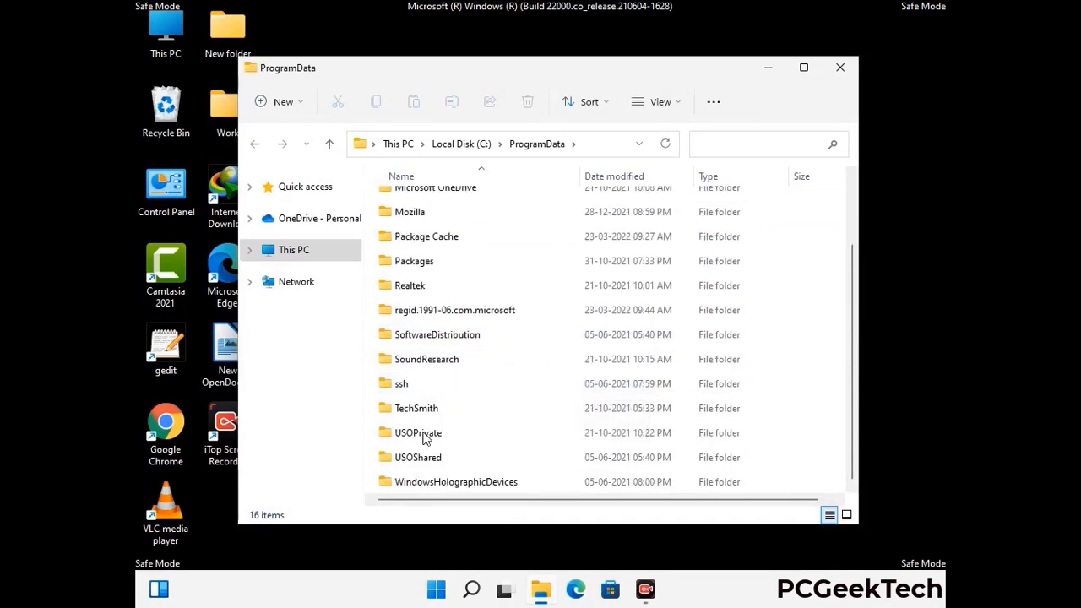
left_click(412, 212)
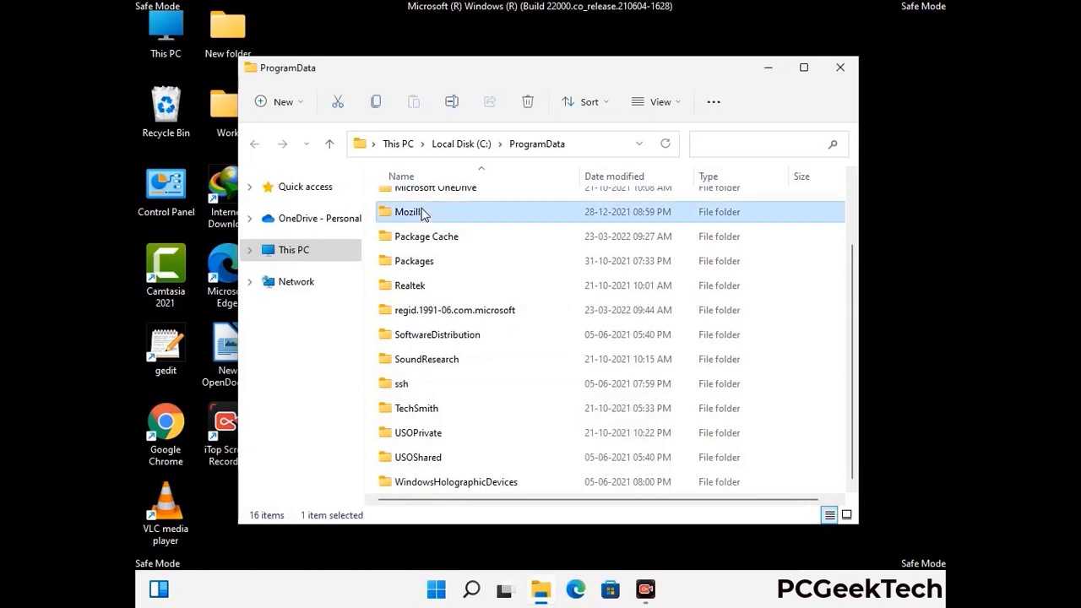
left_click(529, 103)
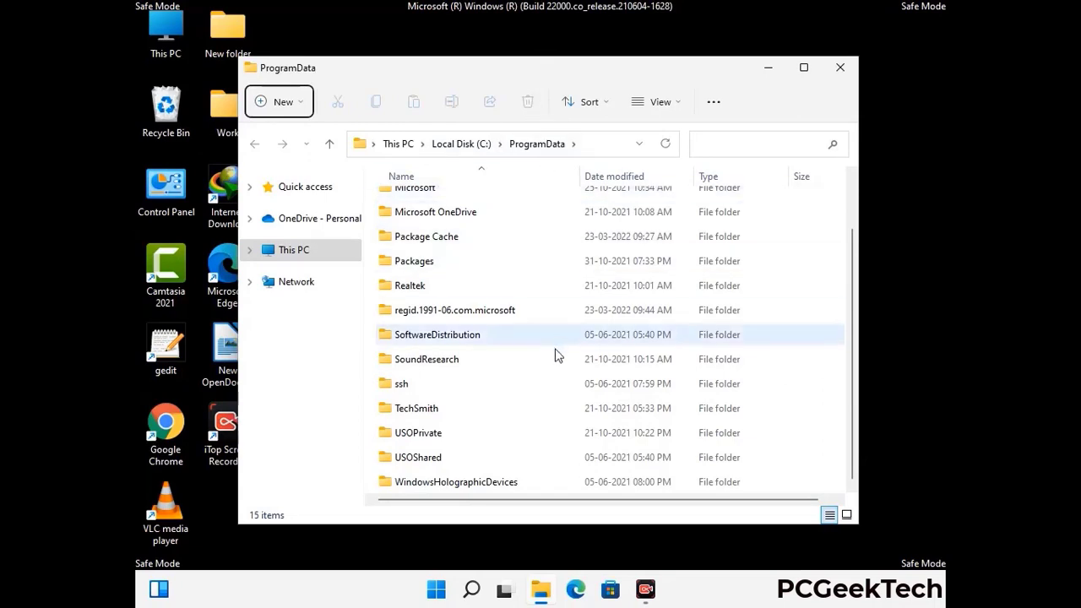
scroll(555, 356, "up", 2)
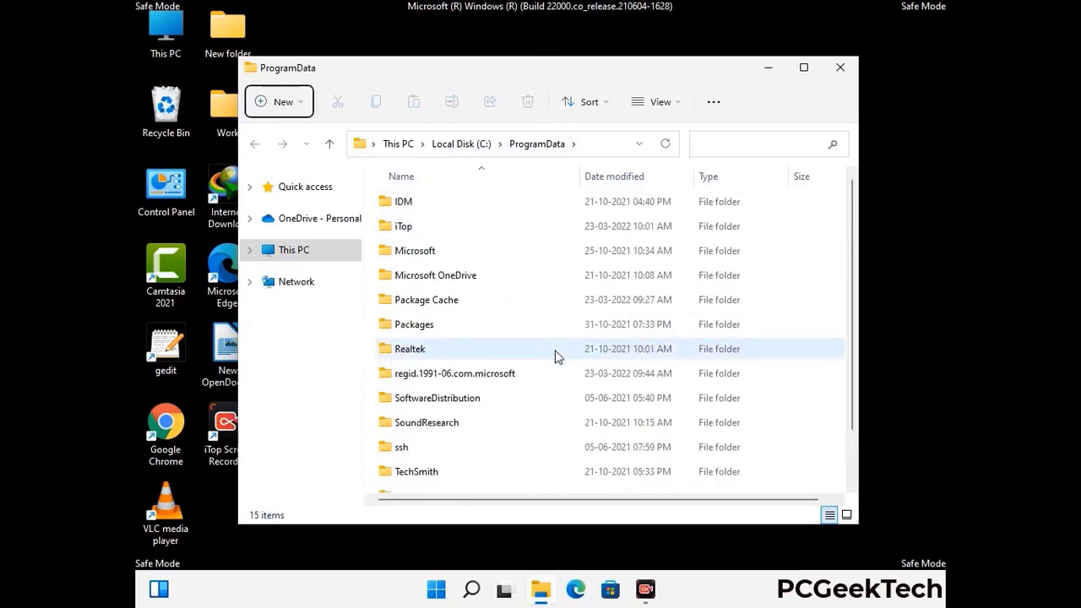
left_click(848, 71)
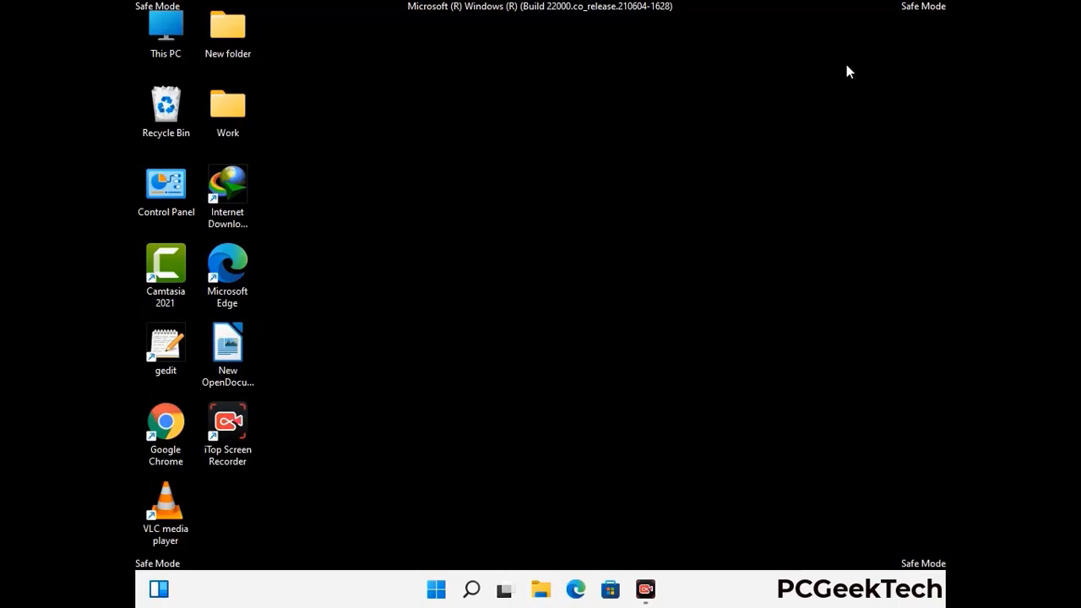
key("super+r")
left_click_drag(354, 397, 564, 219)
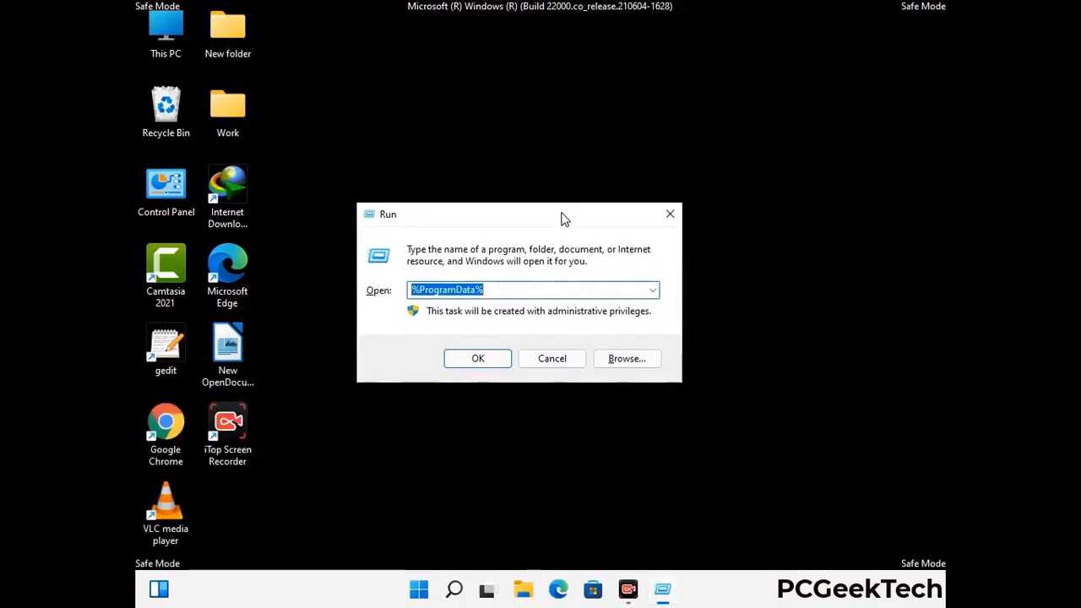
type("%Wi")
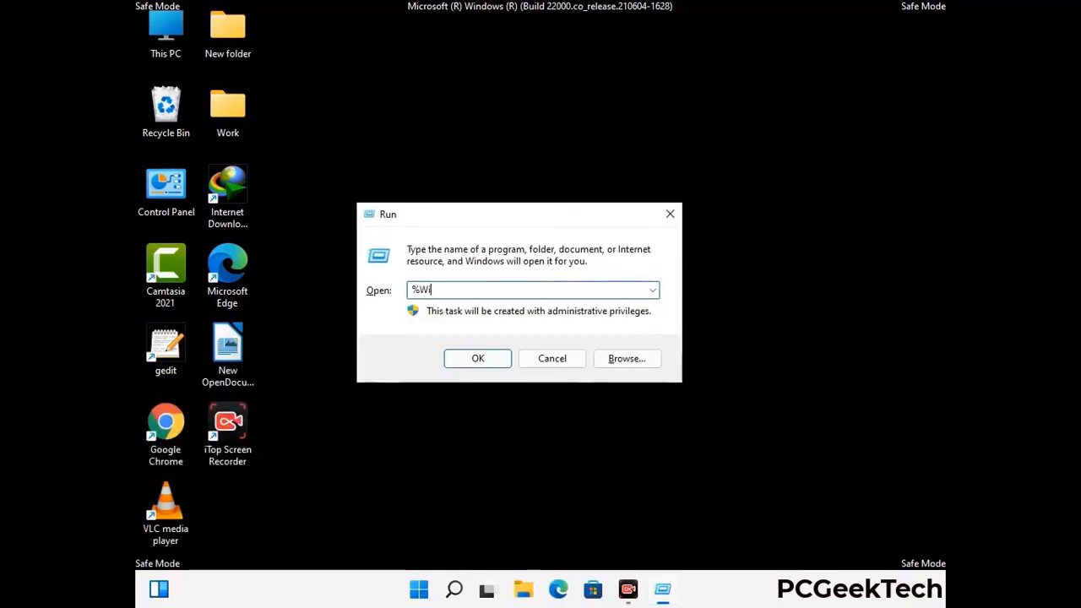
type("nDir%")
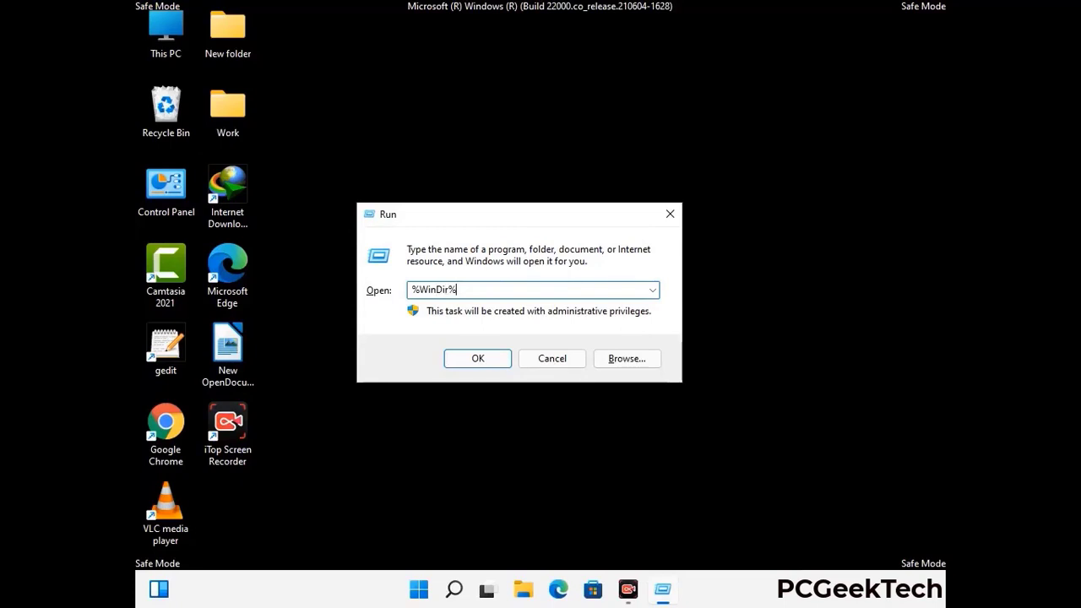
key("Return")
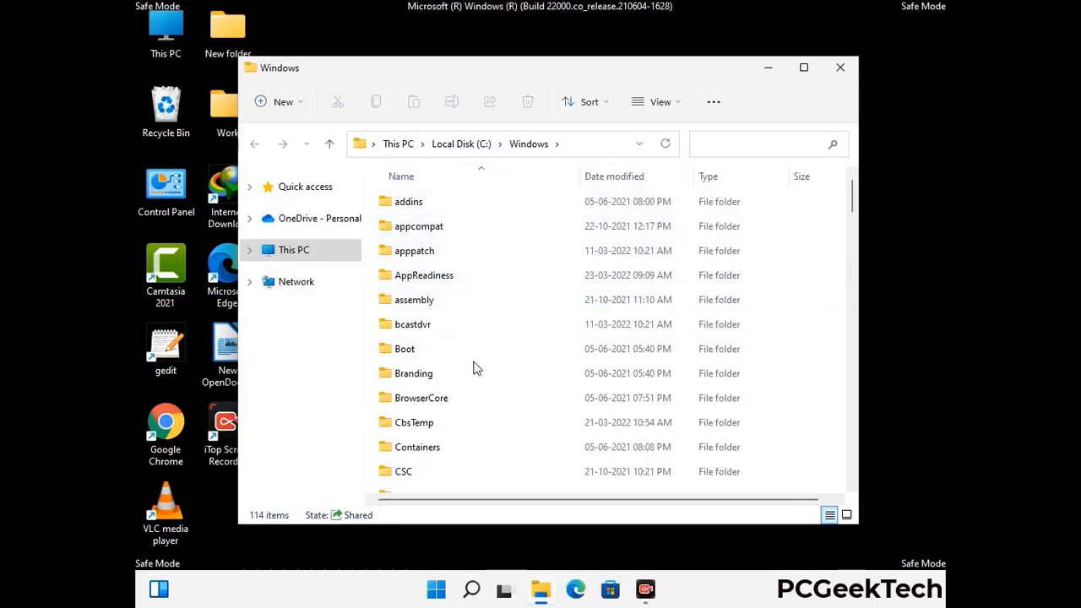
scroll(475, 371, "down", 1)
scroll(475, 375, "down", 3)
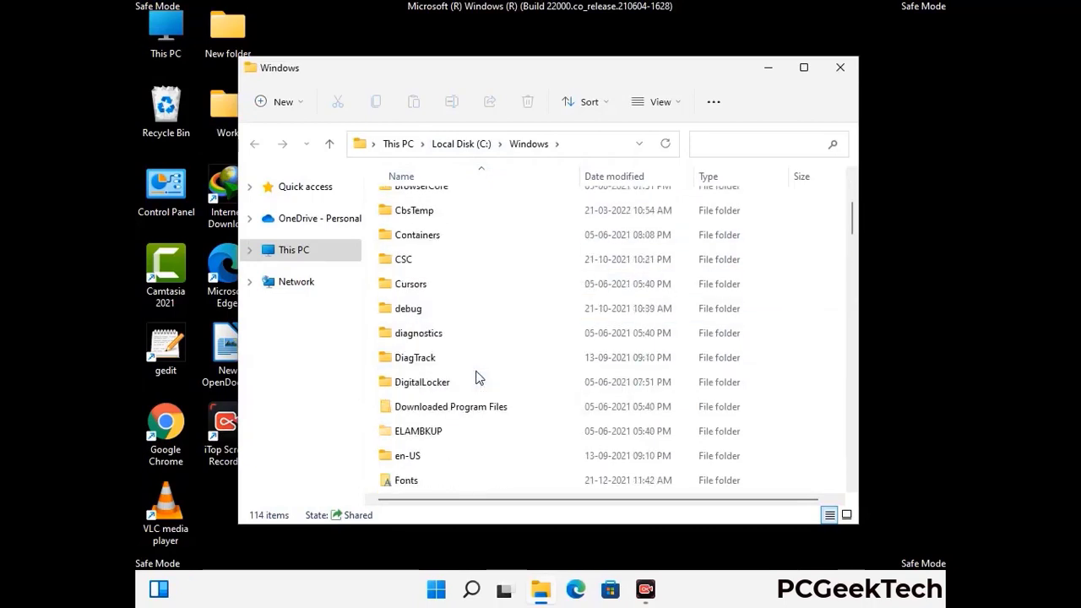
scroll(475, 379, "down", 5)
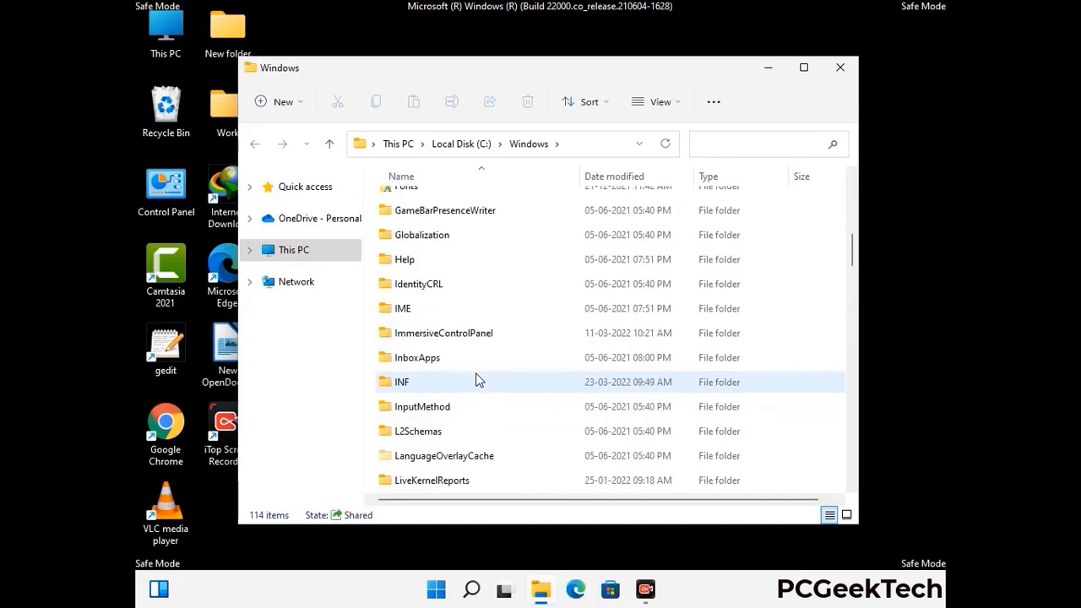
scroll(475, 379, "down", 4)
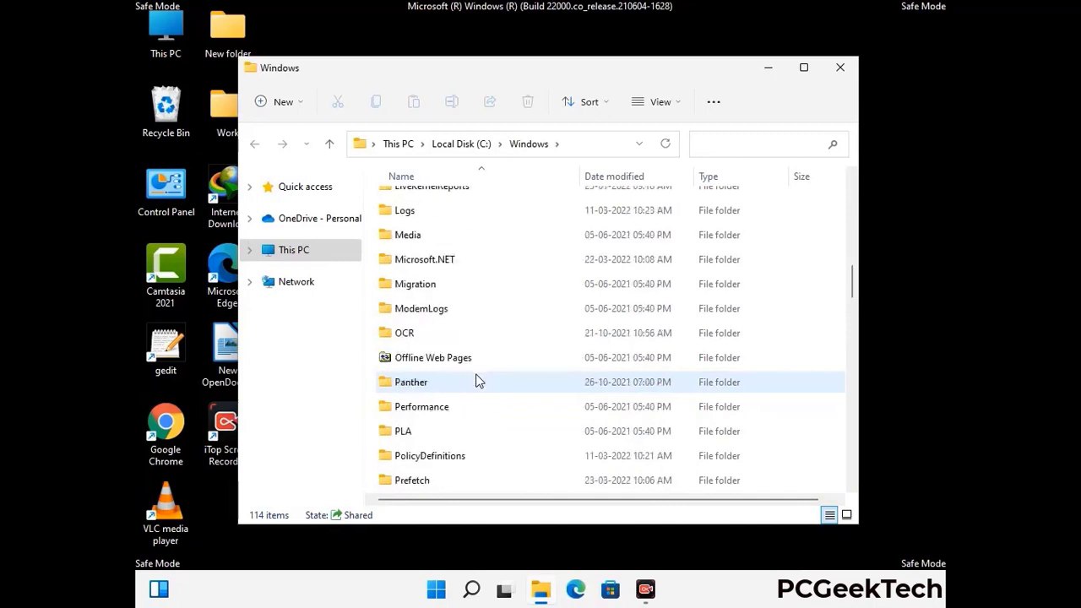
scroll(475, 380, "down", 6)
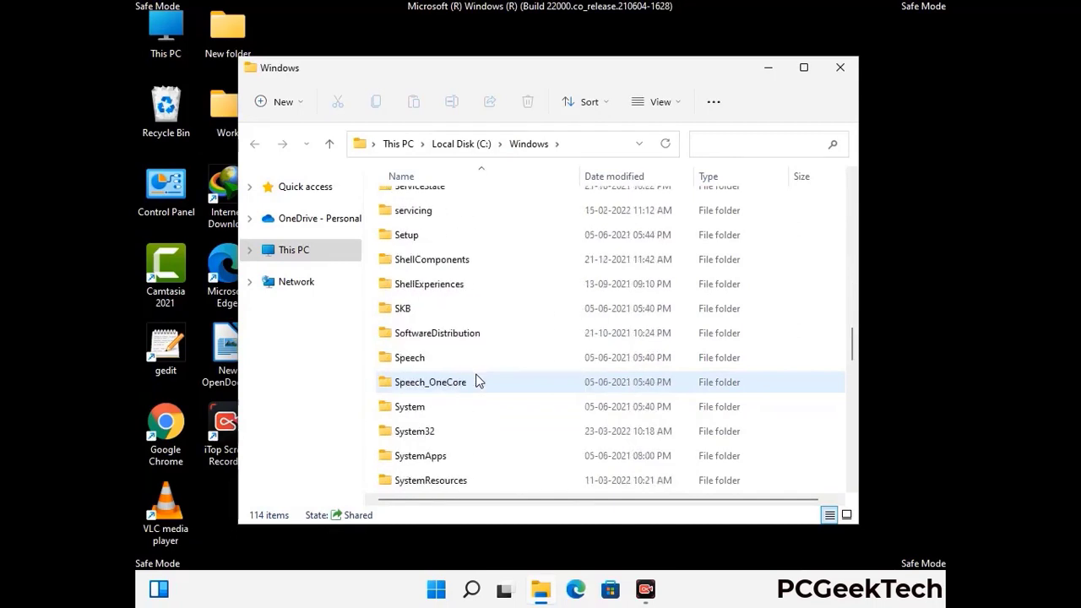
scroll(475, 380, "down", 7)
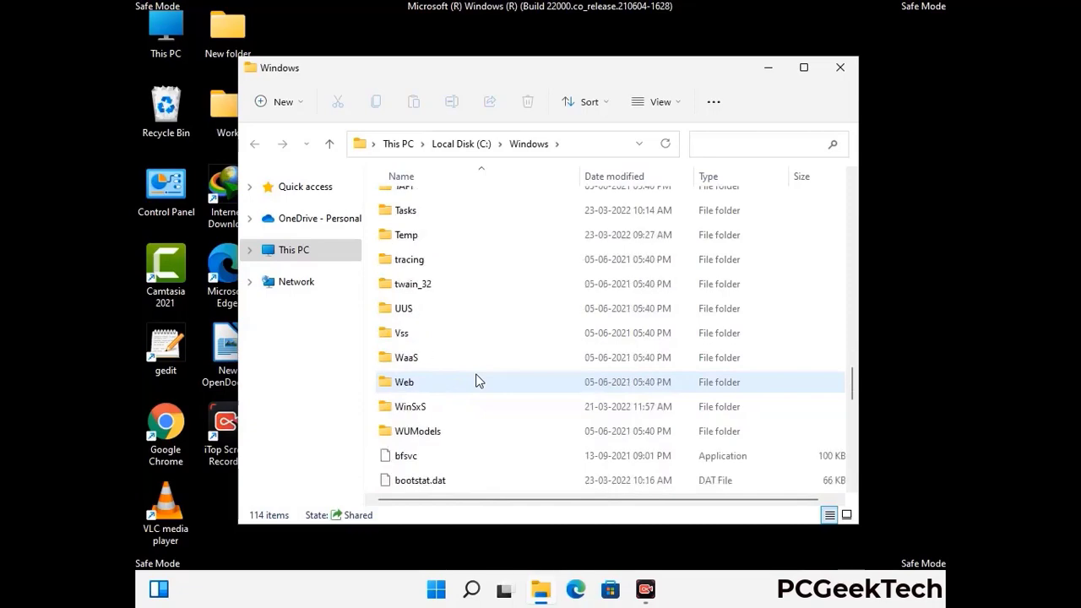
scroll(476, 380, "down", 8)
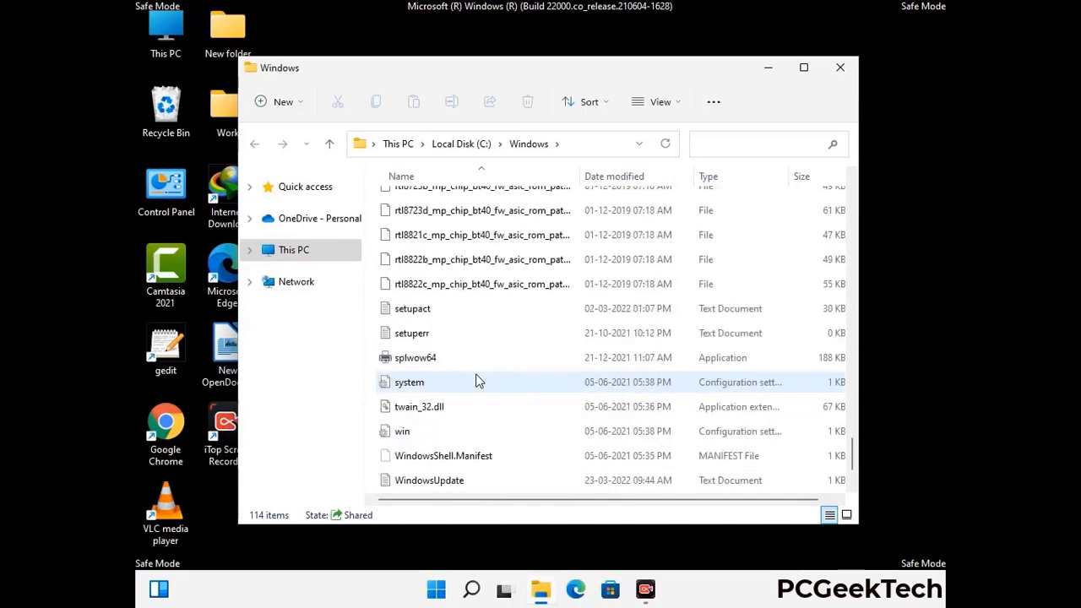
scroll(475, 380, "up", 12)
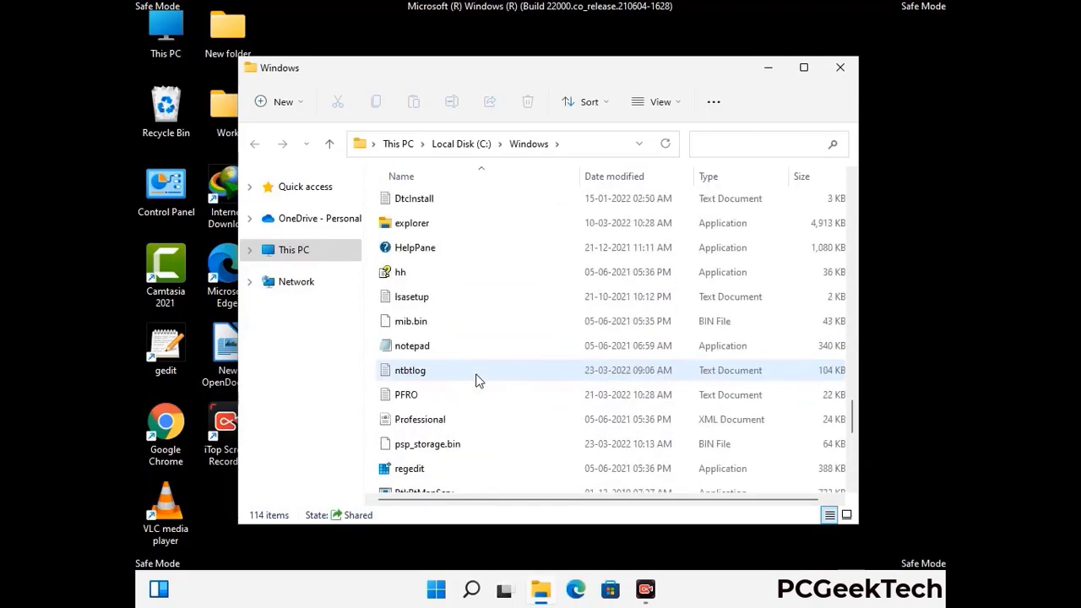
scroll(476, 380, "up", 3)
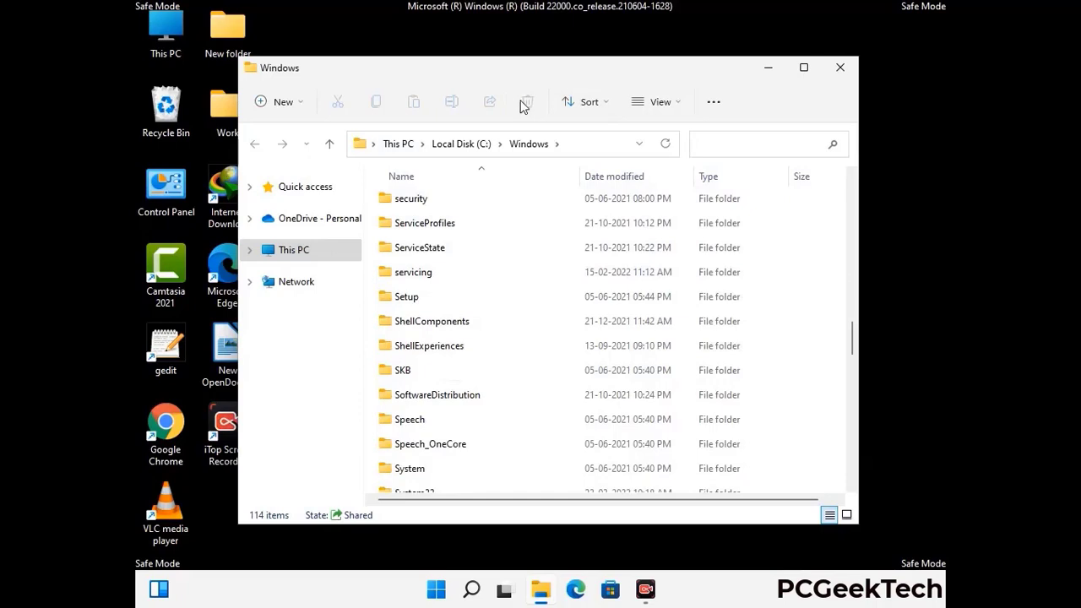
left_click(844, 70)
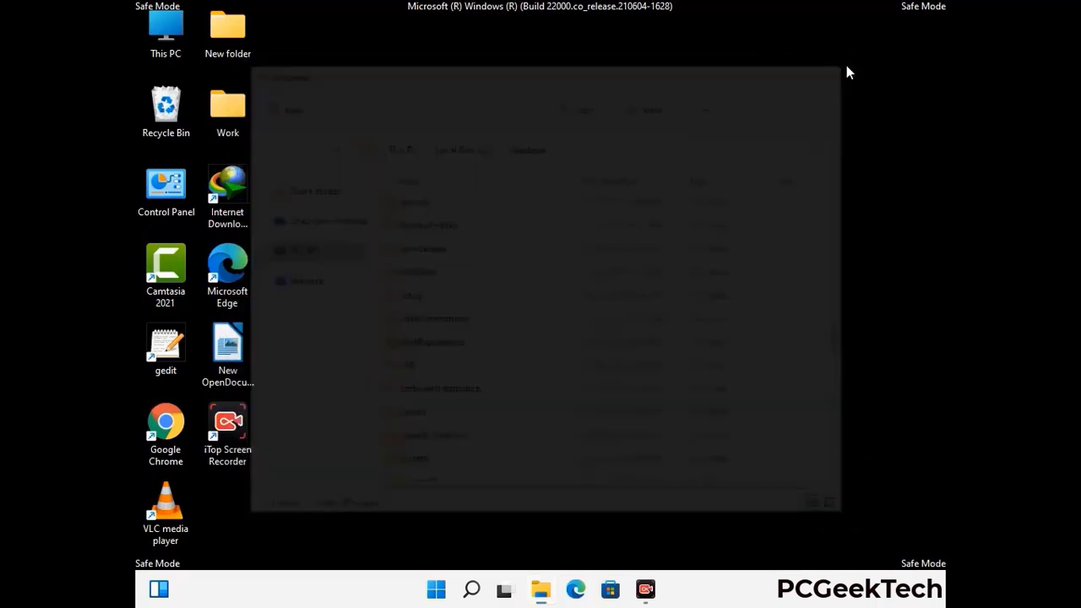
Open the user's Temp folder by running %temp%.
key("super+r")
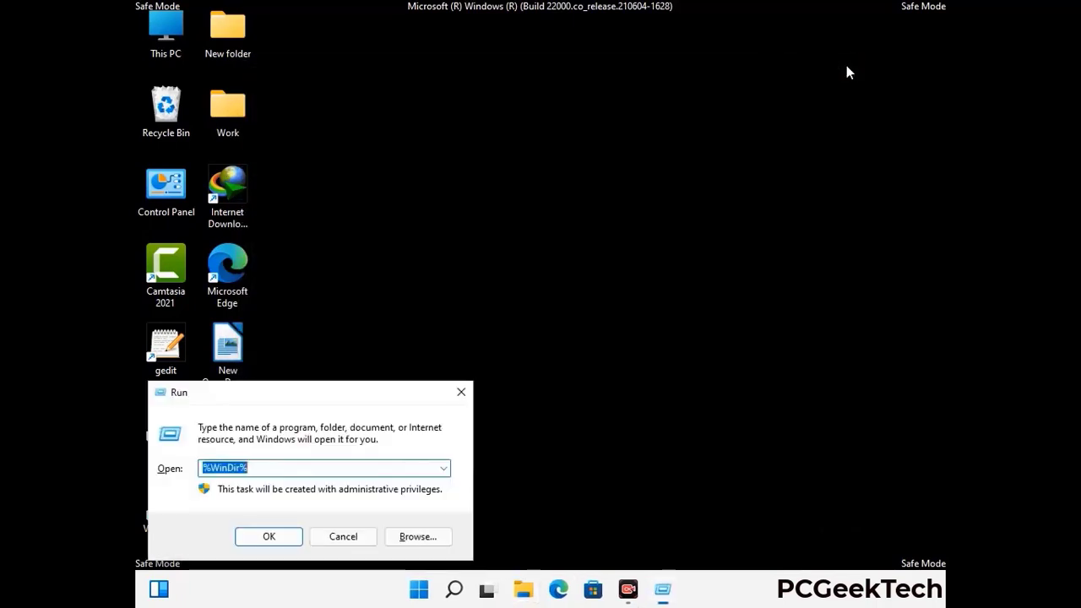
left_click_drag(360, 397, 613, 144)
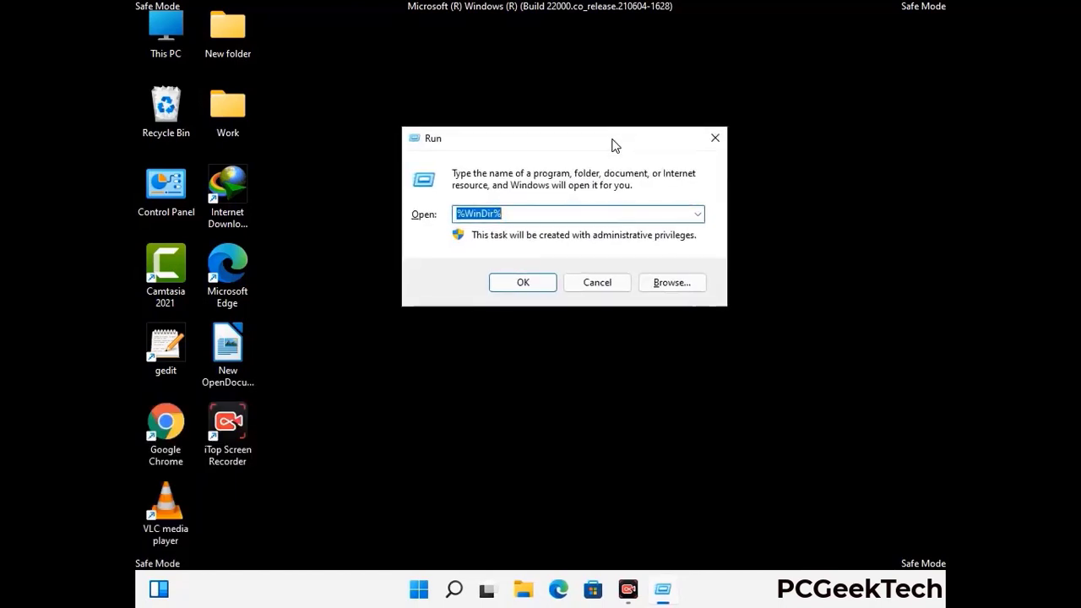
type("%temp%")
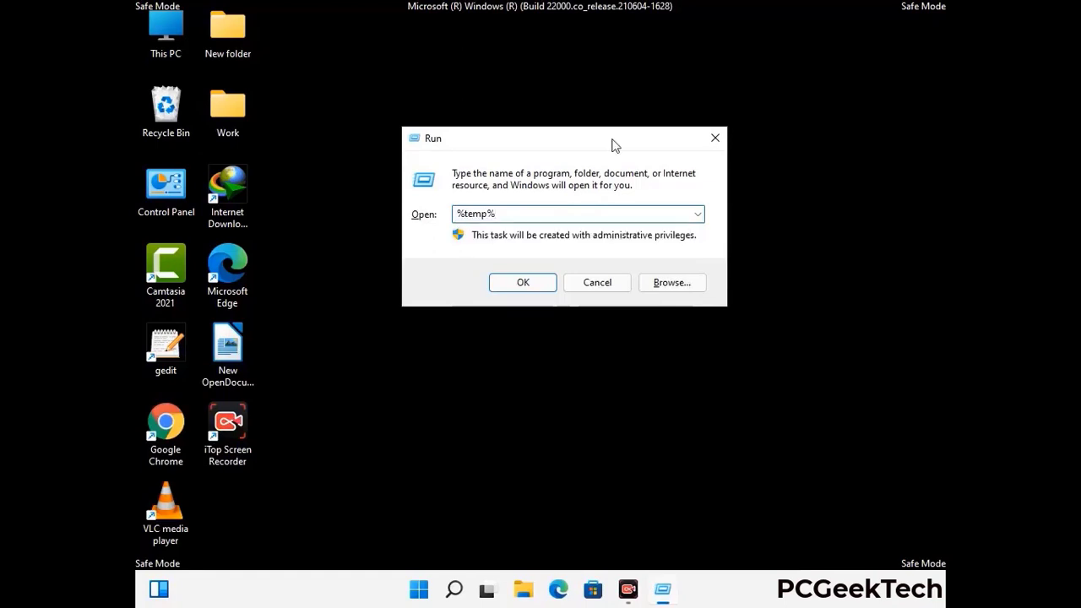
left_click(541, 282)
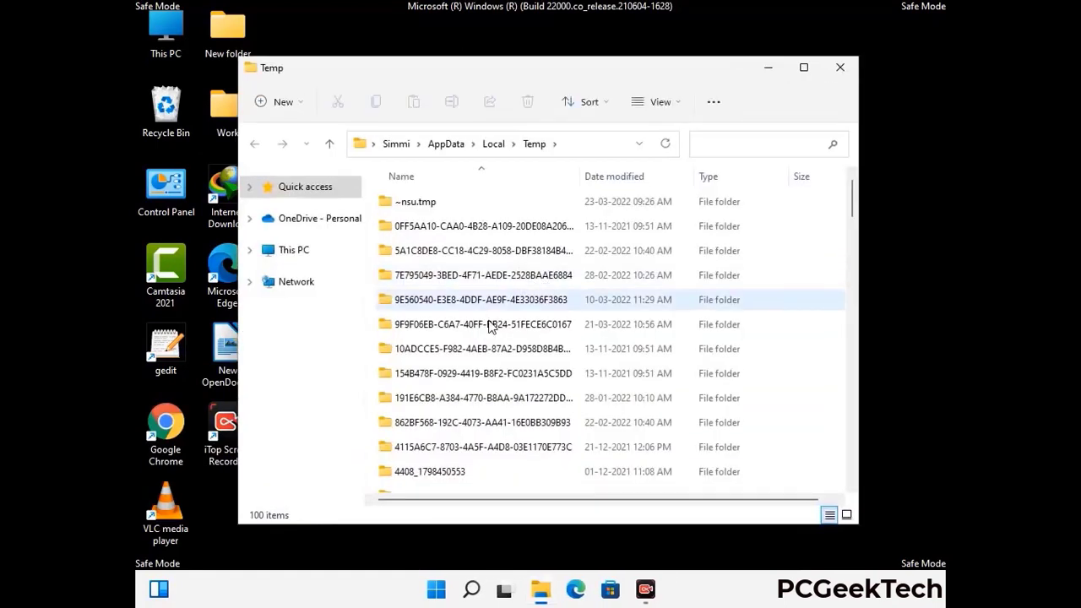
Delete all 100 items in Temp and close the folder window.
left_click(490, 325)
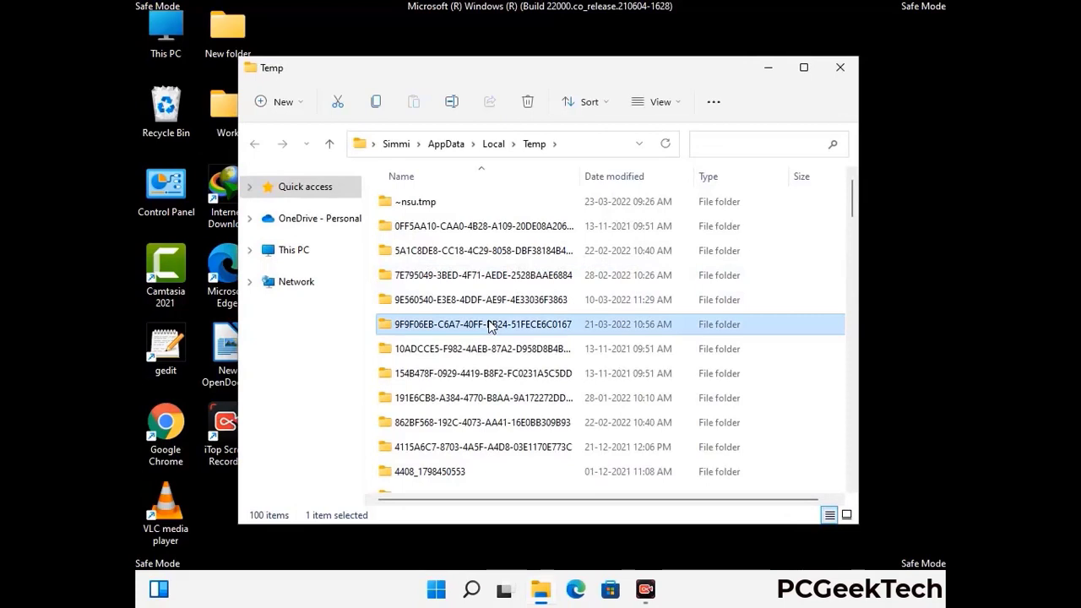
key("ctrl+a")
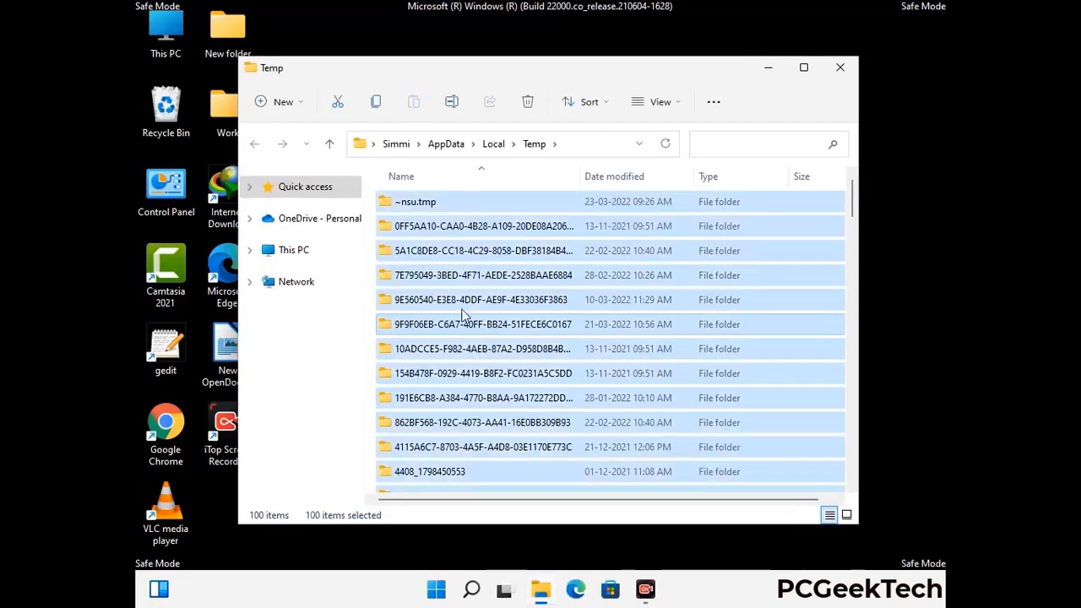
left_click(528, 102)
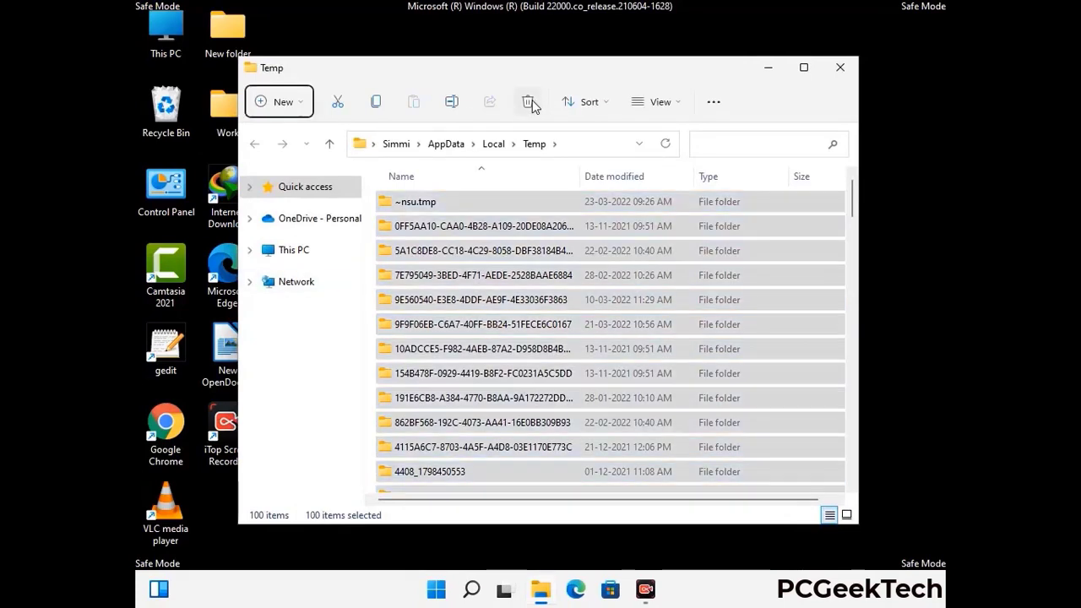
left_click(840, 67)
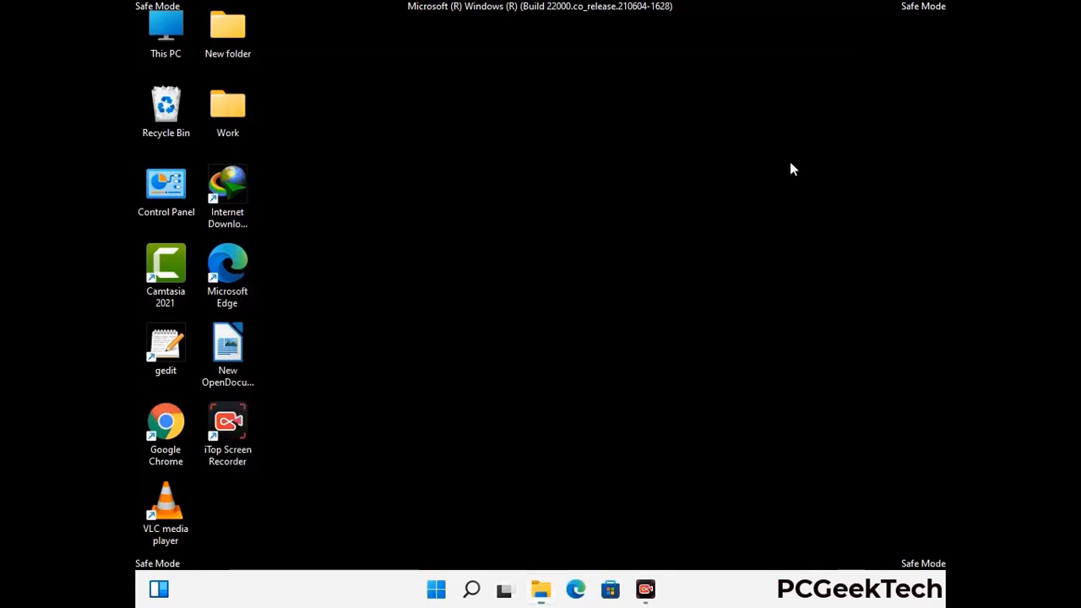
Open C:\Windows\Temp with the temp command, delete all six items, and close it.
key("super+r")
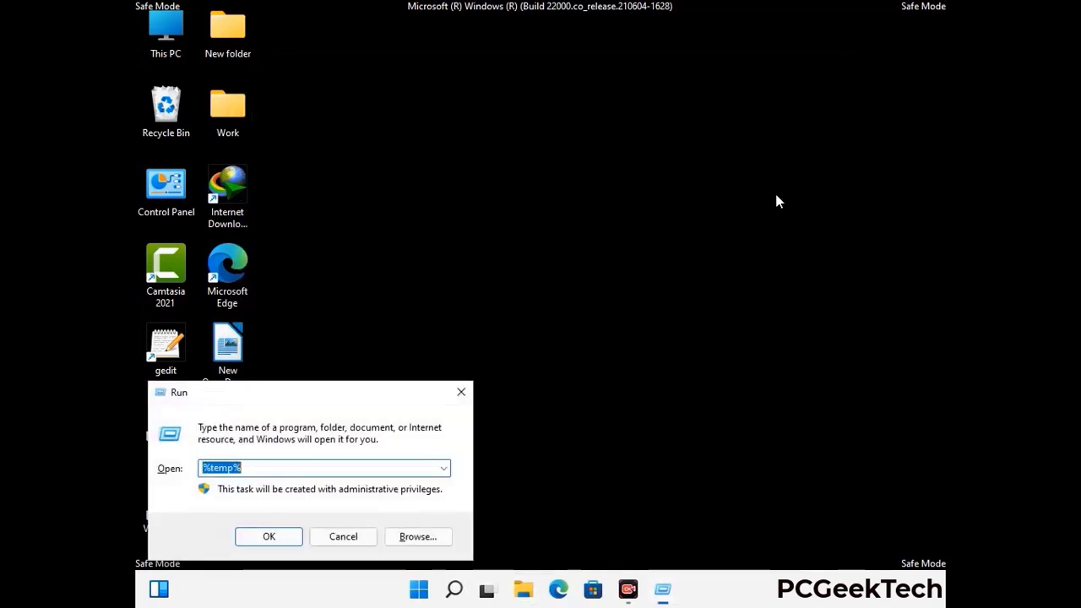
left_click_drag(371, 392, 617, 158)
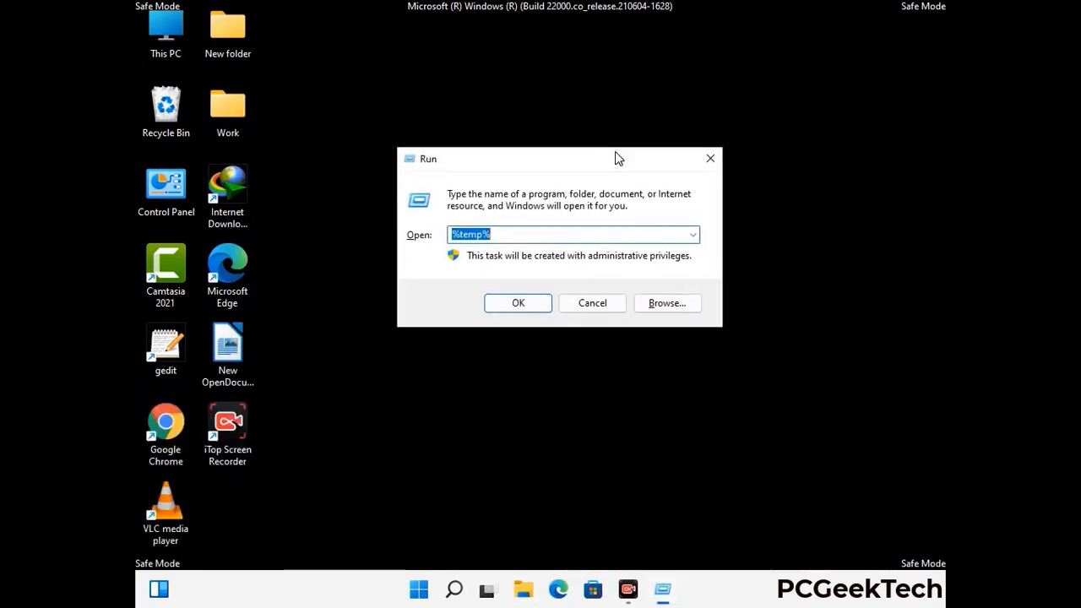
type("temp")
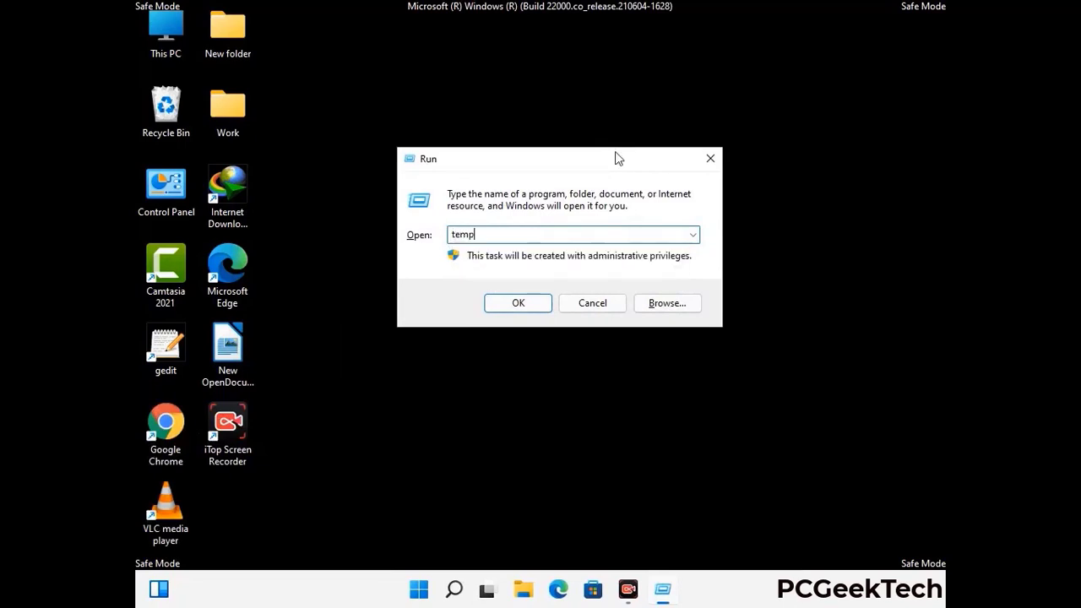
key("Return")
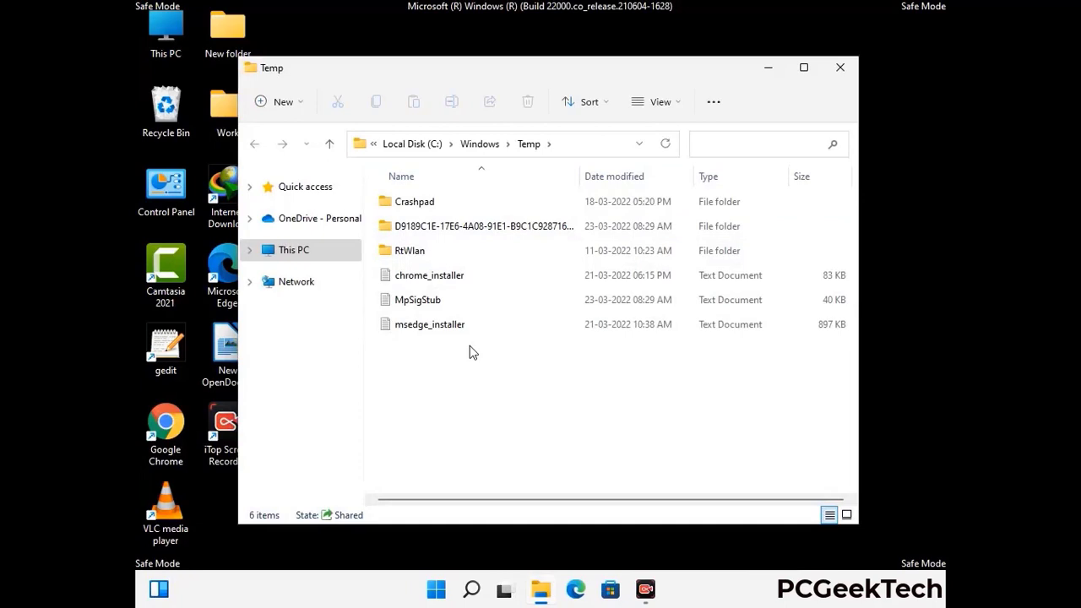
key("ctrl+a")
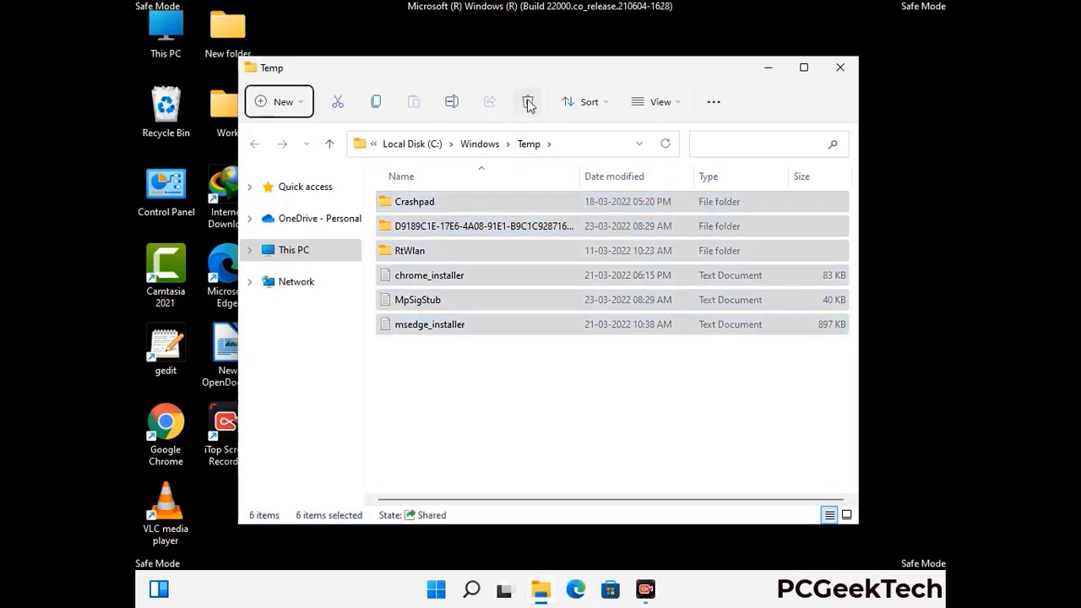
left_click(528, 103)
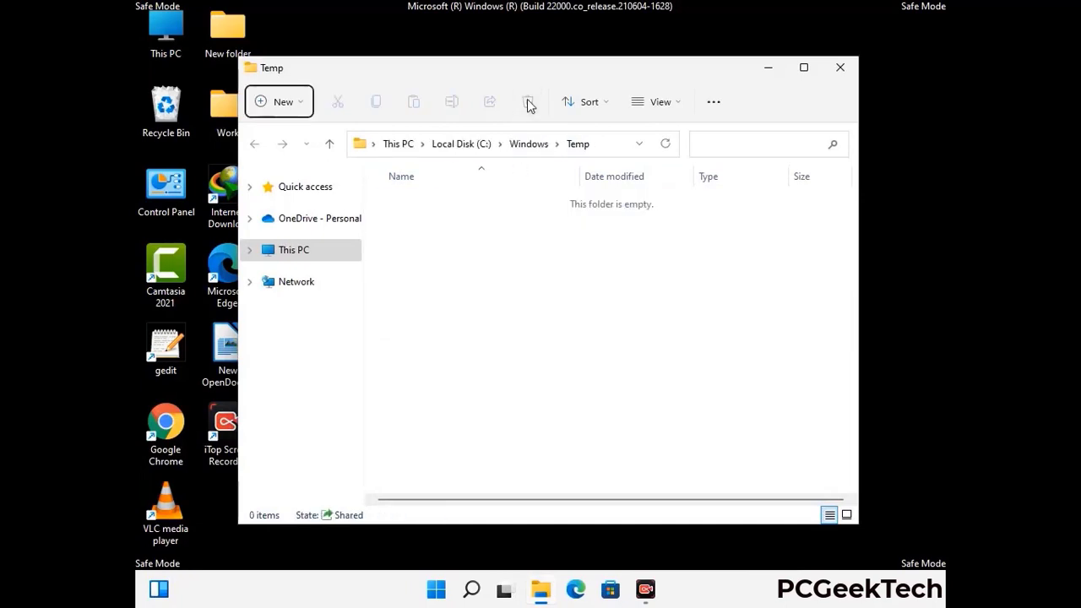
left_click(842, 71)
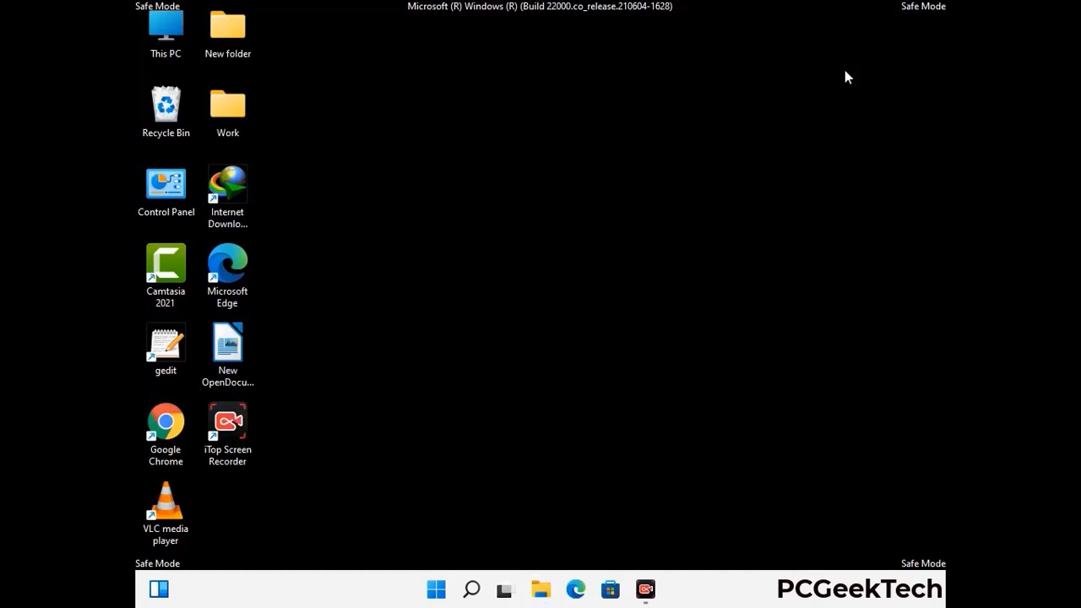
Launch Registry Editor by running regedit.
key("super+r")
left_click_drag(328, 389, 563, 135)
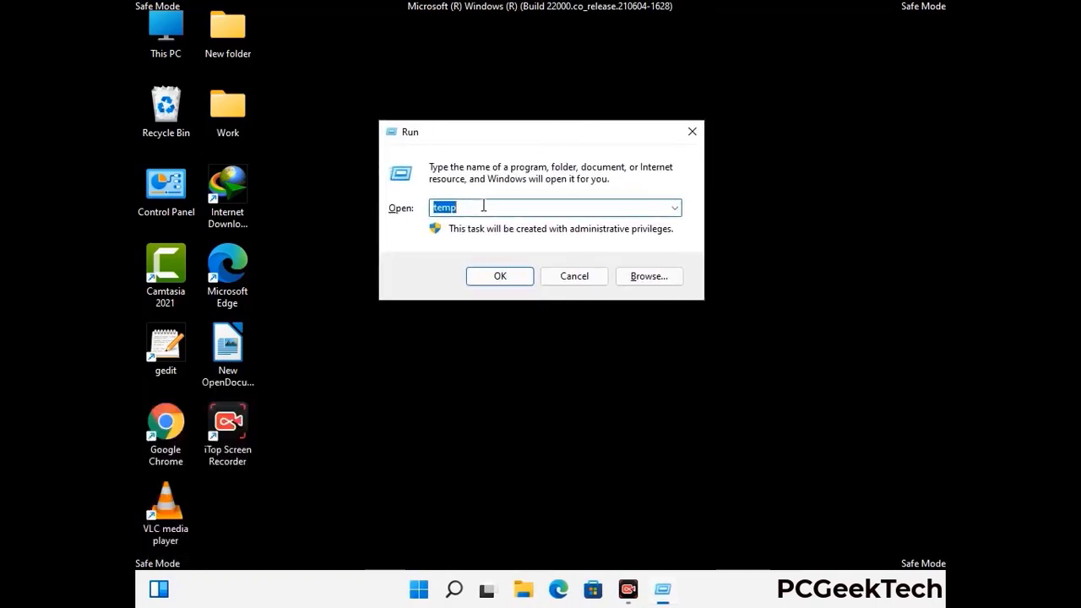
type("regedit")
key("Return")
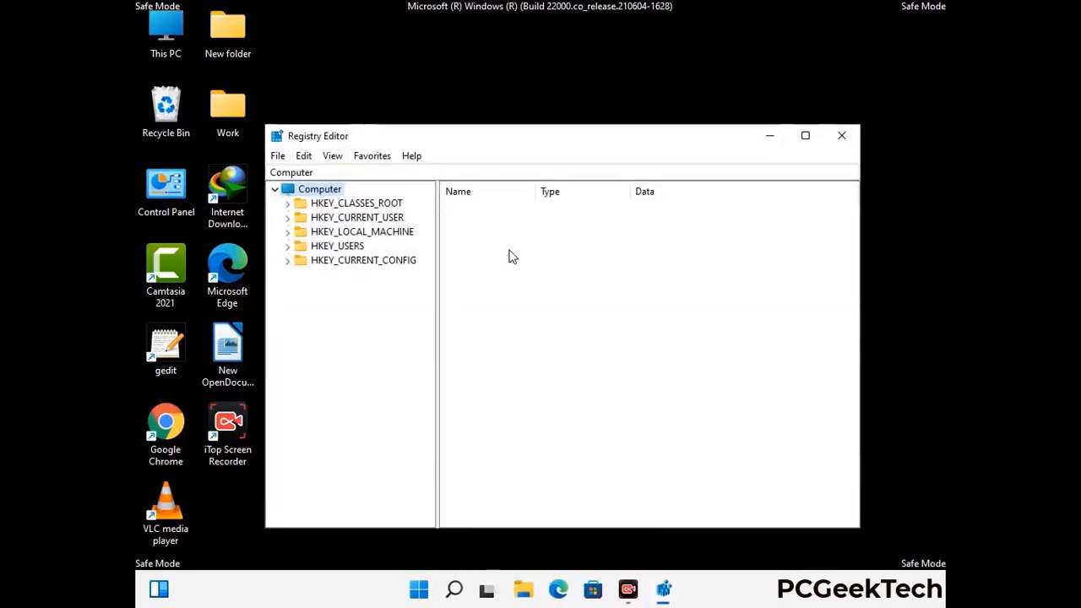
Expand HKEY_CURRENT_USER > Software > Microsoft in the registry tree.
left_click(362, 231)
left_click(287, 217)
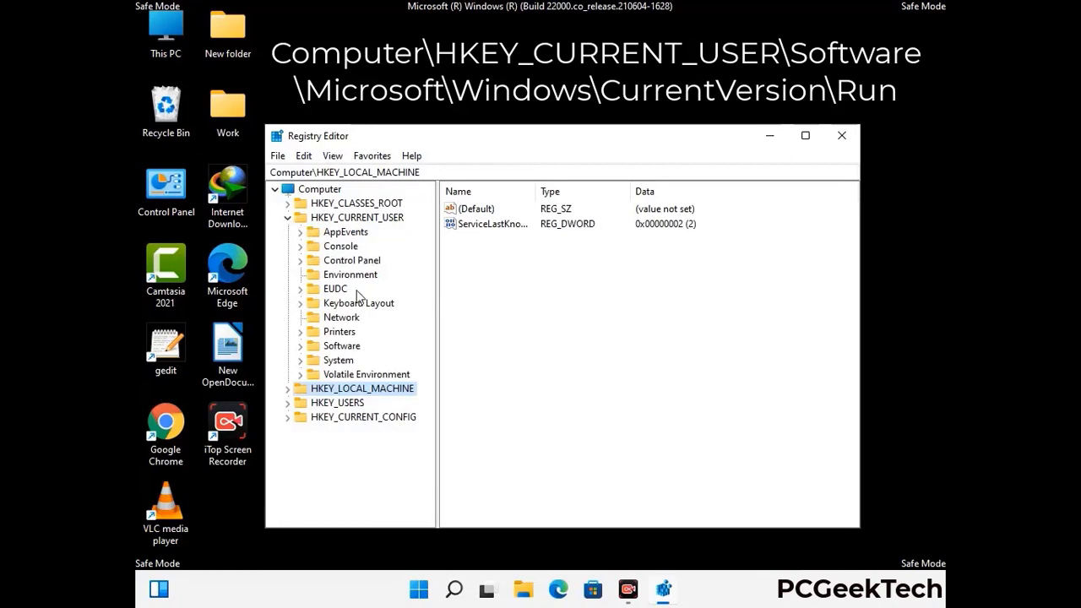
left_click(338, 348)
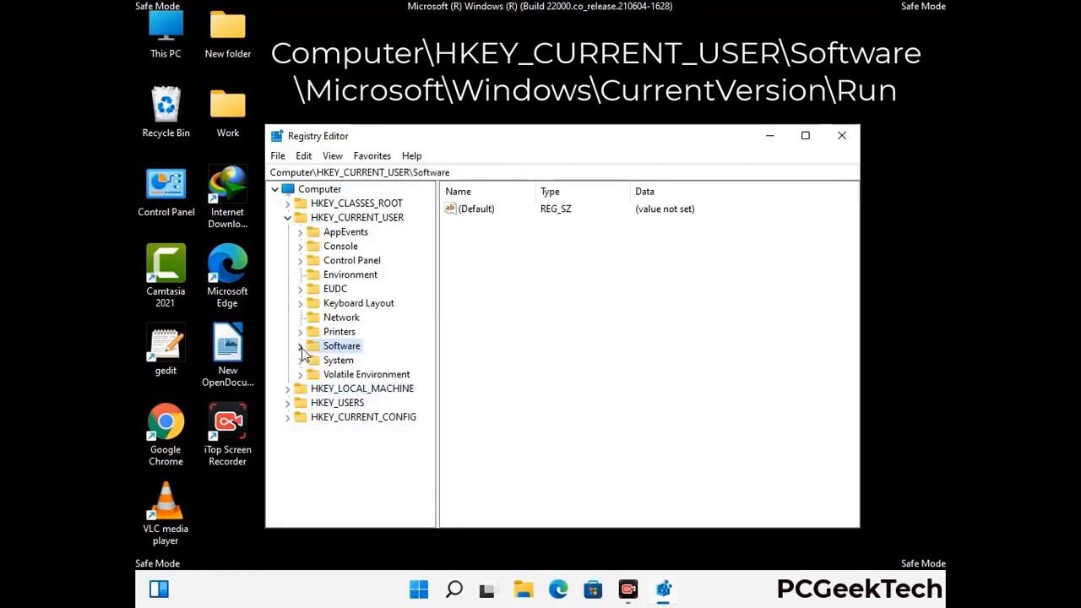
left_click(298, 348)
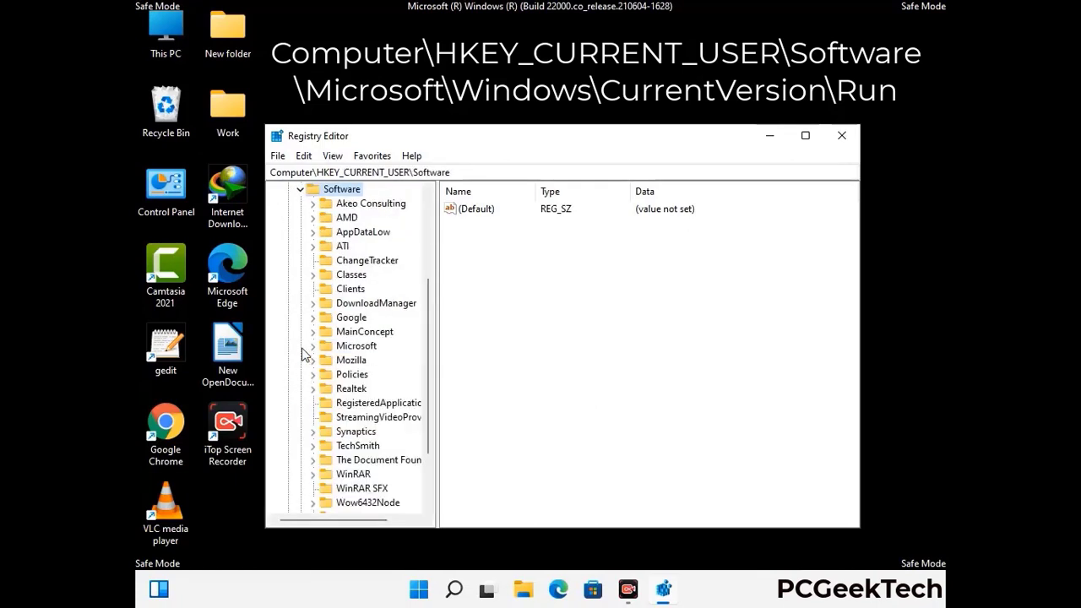
double_click(354, 348)
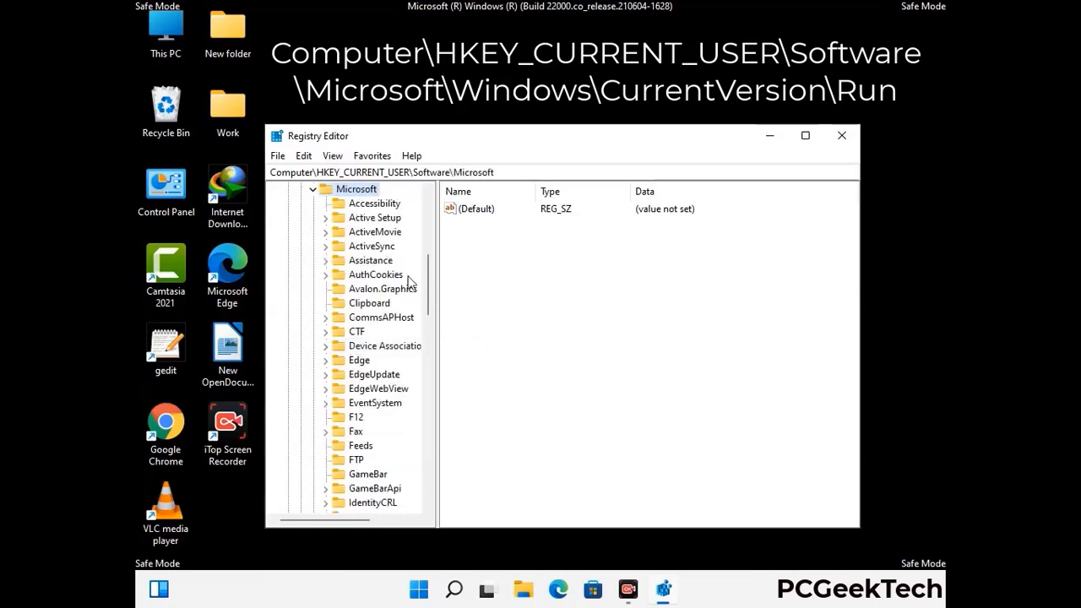
scroll(390, 369, "down", 2)
scroll(390, 369, "down", 2)
scroll(390, 369, "down", 1)
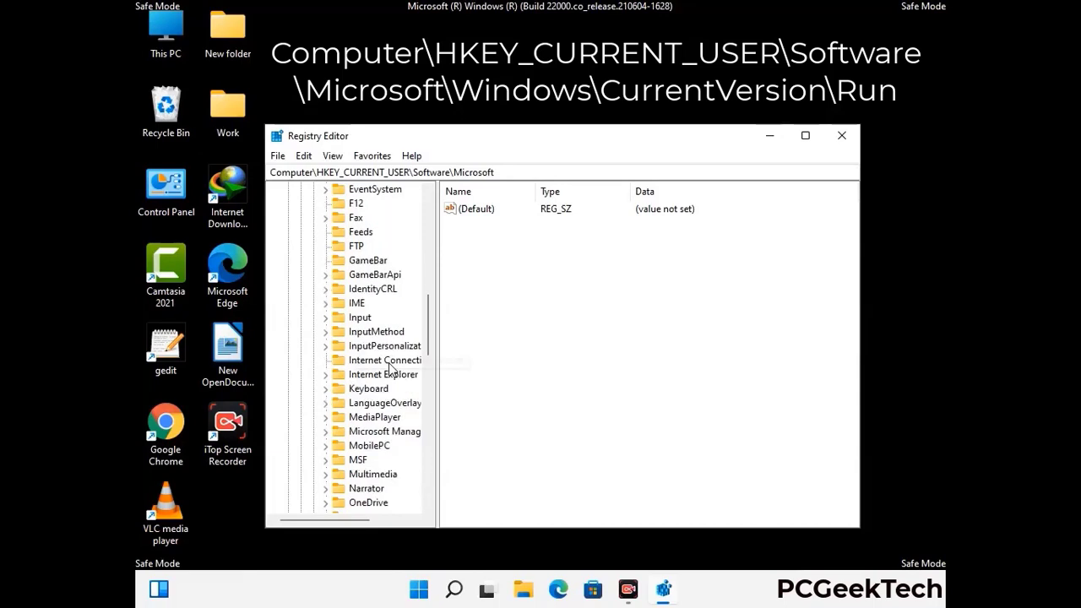
scroll(390, 369, "down", 2)
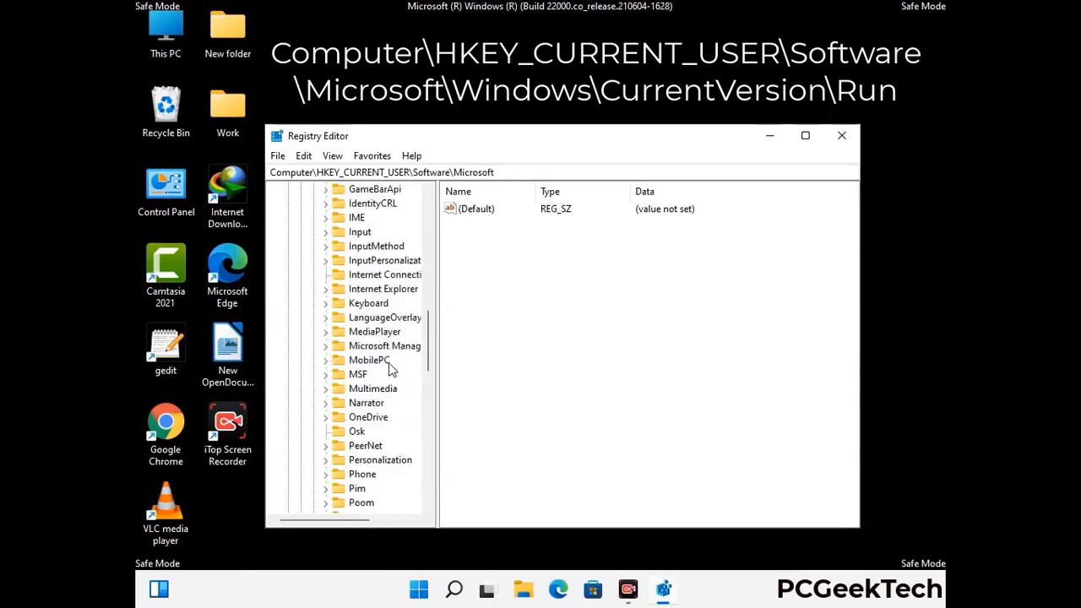
scroll(390, 369, "down", 7)
scroll(390, 369, "down", 3)
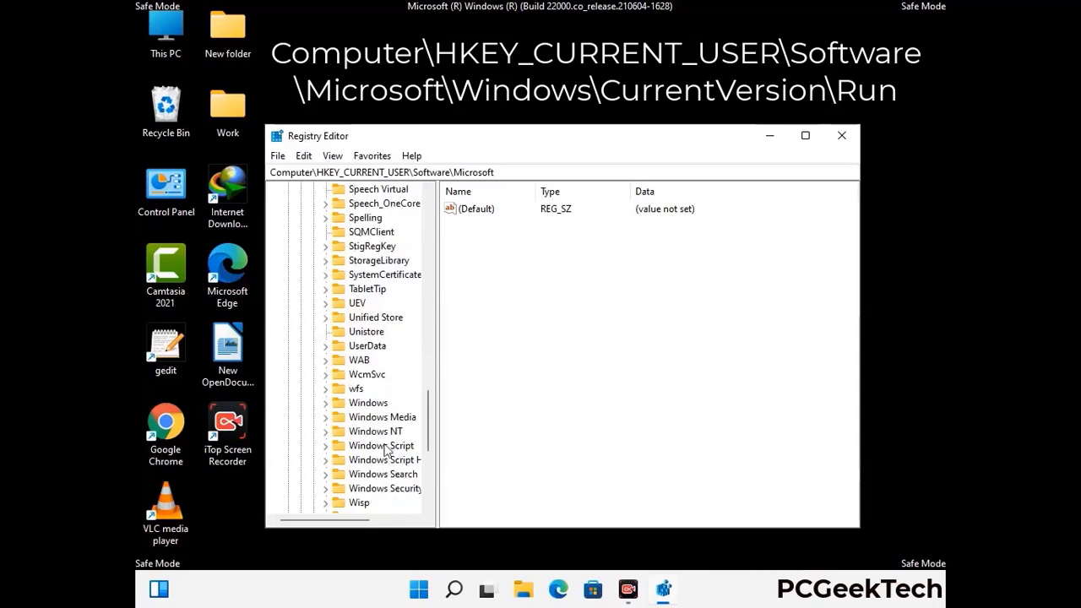
Continue into Windows > CurrentVersion and select the Run key.
double_click(380, 403)
scroll(391, 395, "down", 1)
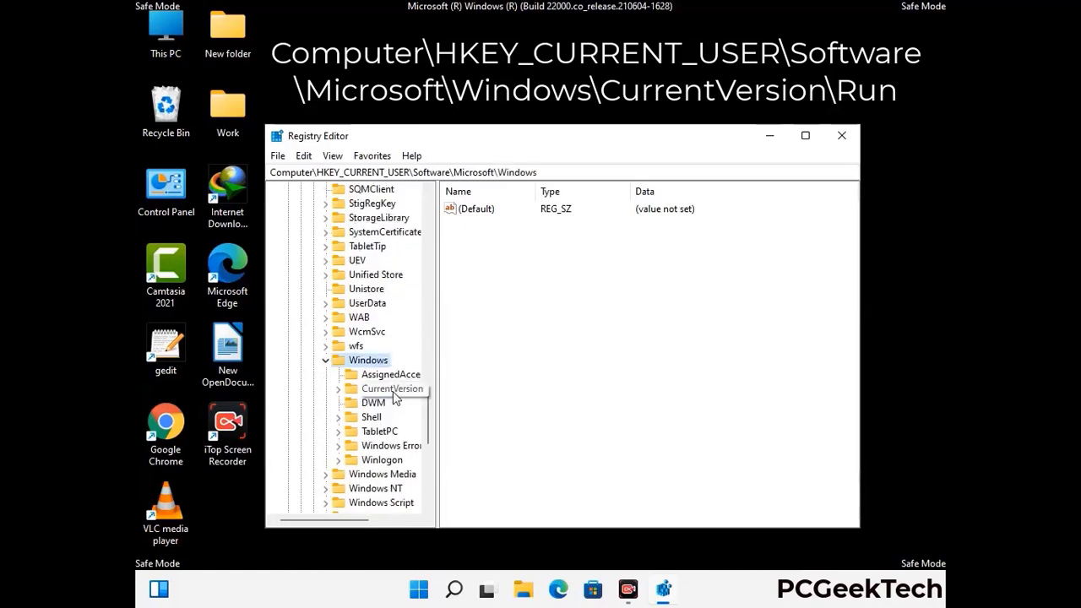
double_click(392, 389)
scroll(388, 372, "down", 5)
scroll(387, 365, "down", 4)
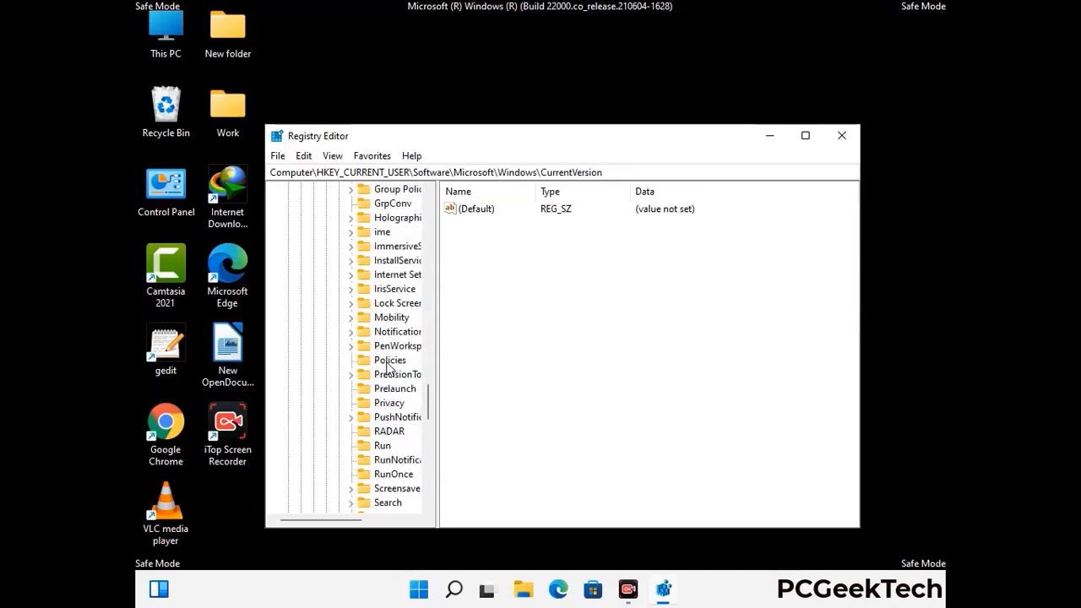
scroll(389, 365, "down", 1)
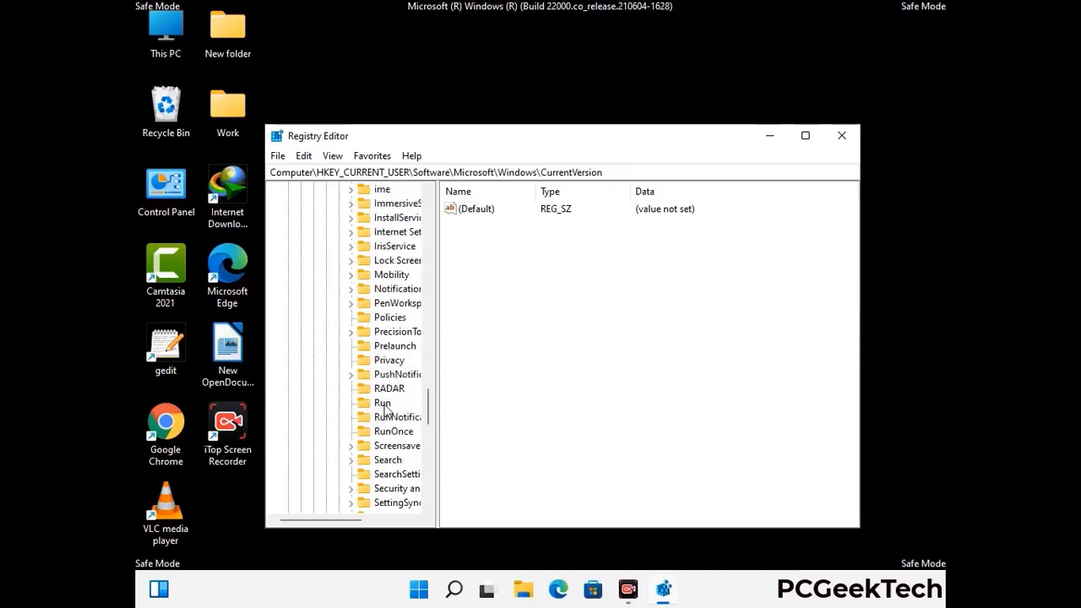
left_click(382, 404)
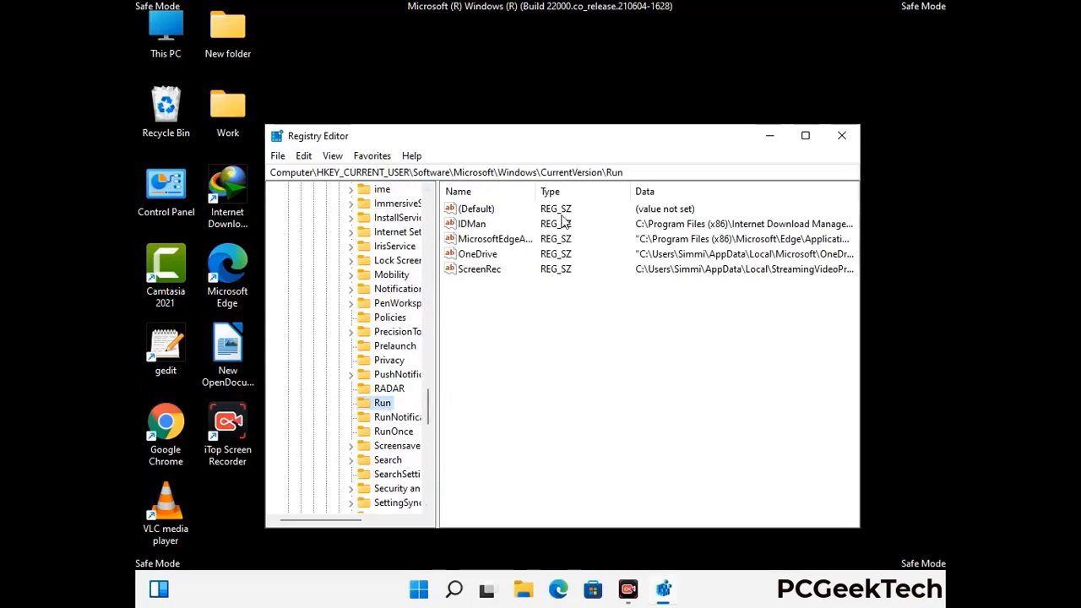
Delete the ScreenRec startup value from the Run key and confirm.
left_click(477, 272)
left_click(480, 270)
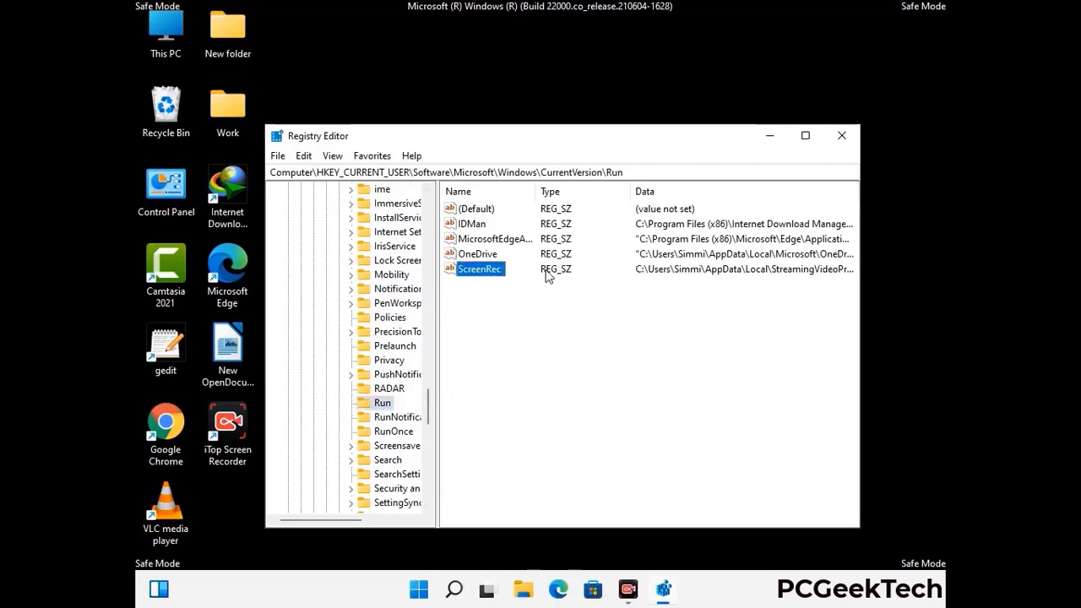
key("Escape")
right_click(490, 277)
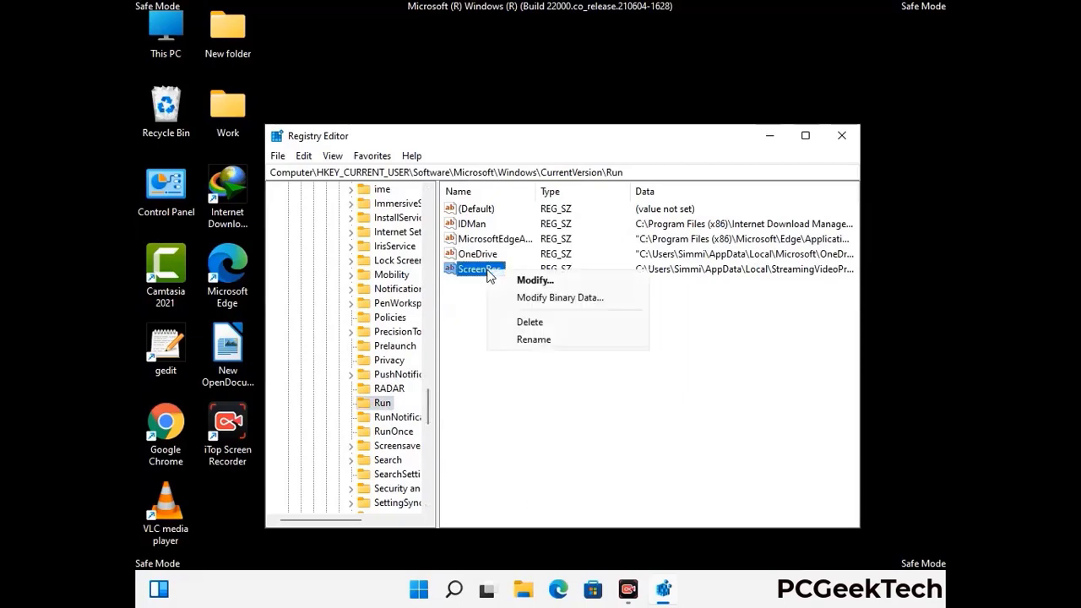
left_click(518, 323)
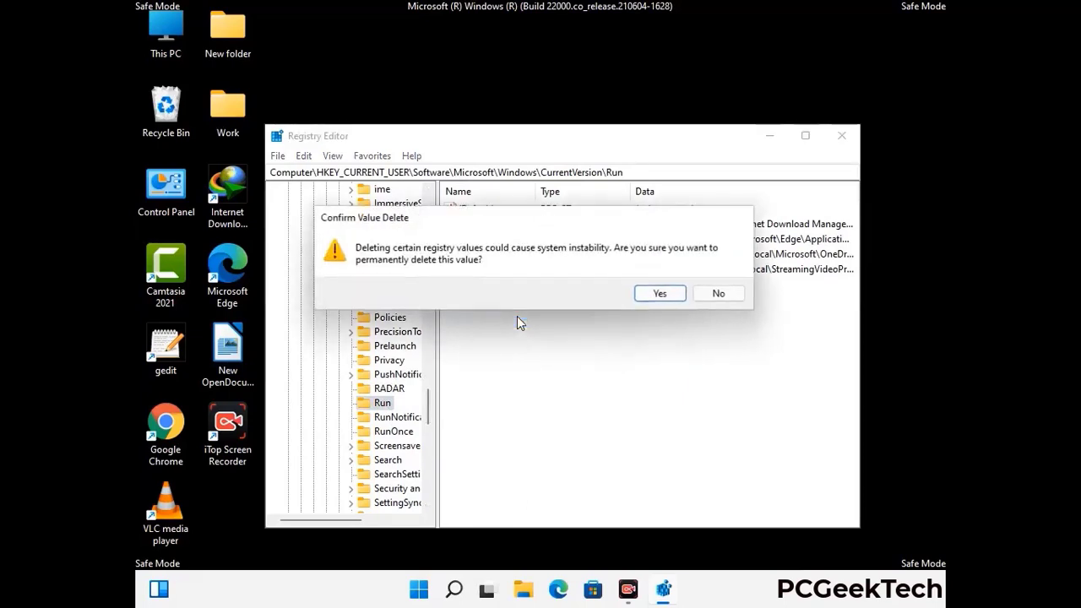
left_click(674, 295)
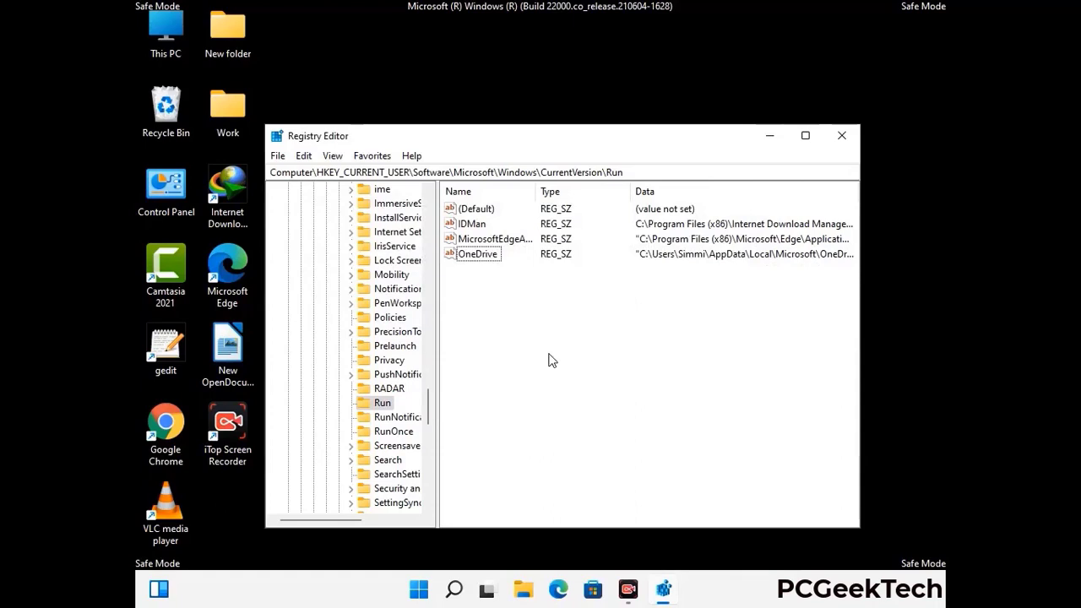
Search the registry for 'Virus Name', cancel the search, and close Registry Editor.
key("ctrl+f")
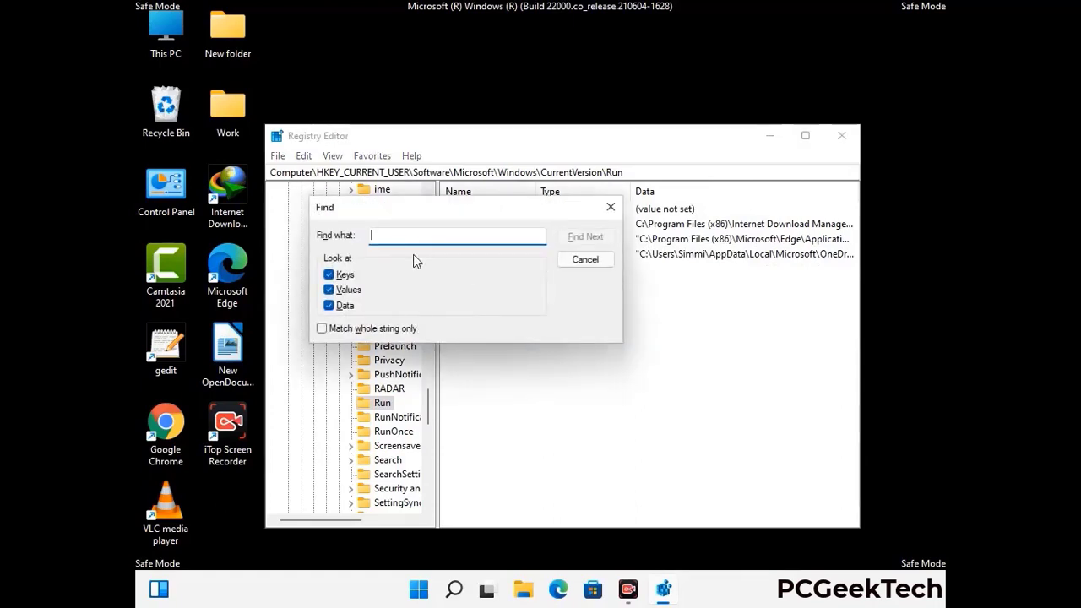
type("Virus Name")
left_click(574, 240)
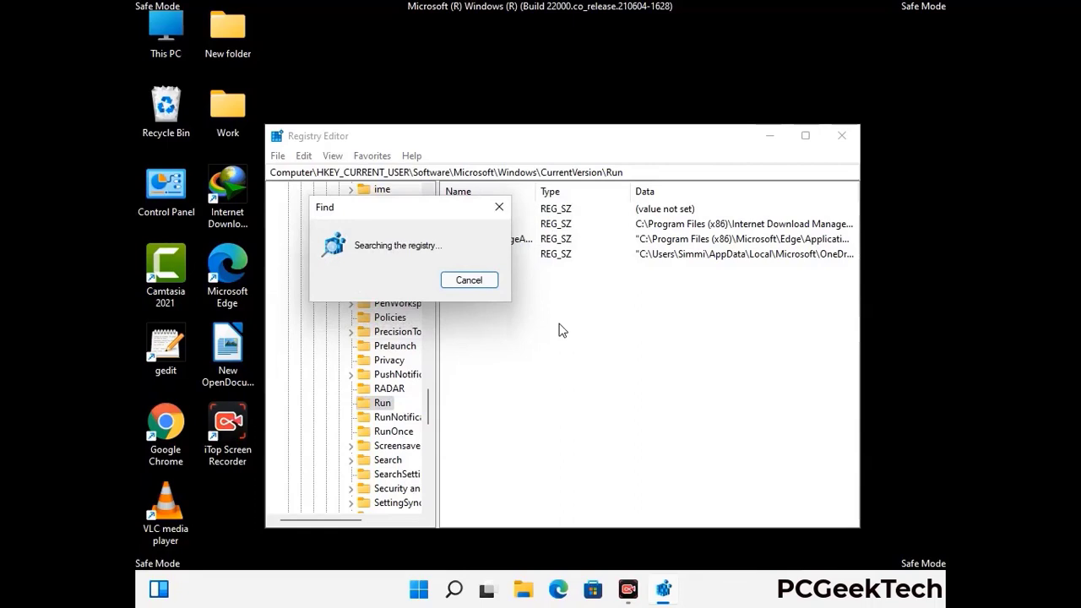
left_click(506, 210)
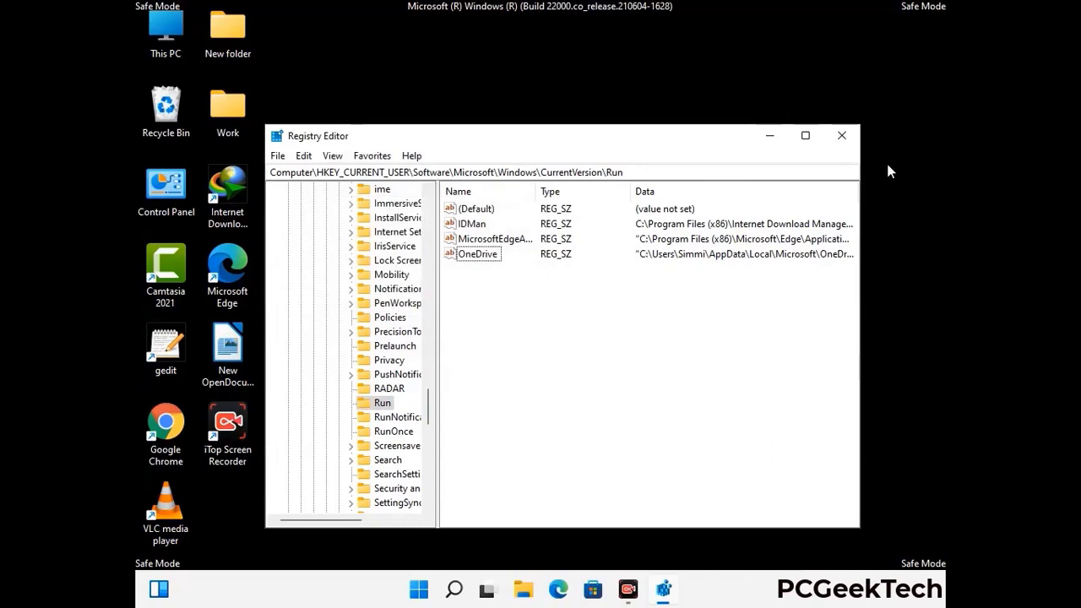
left_click(842, 136)
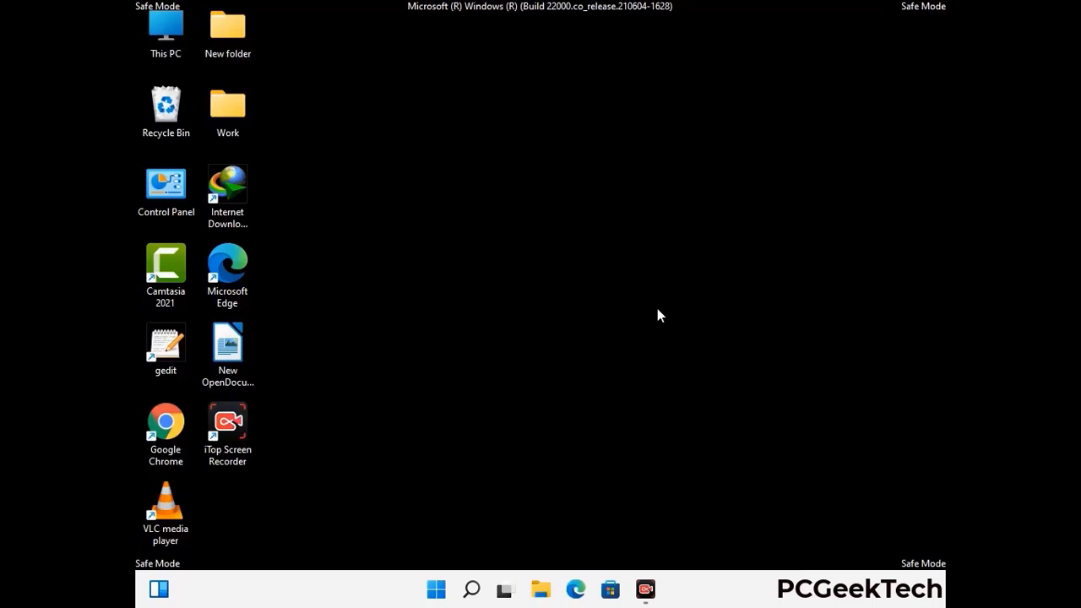
Launch System Configuration via msconfig and clear the Safe boot option on its Boot tab.
key("super+r")
left_click_drag(314, 391, 553, 166)
type("ms")
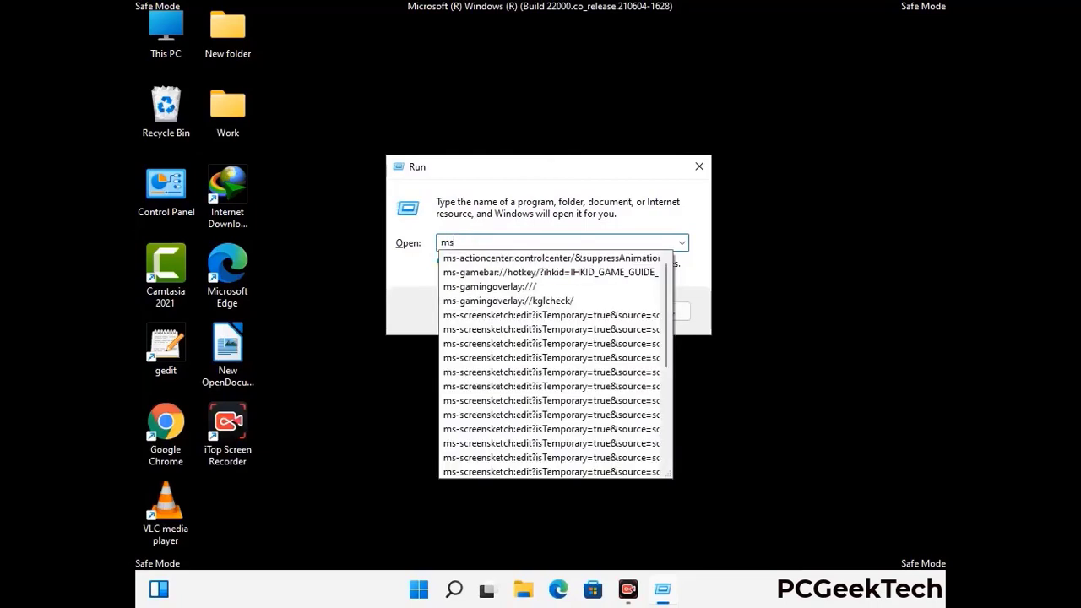
type("config")
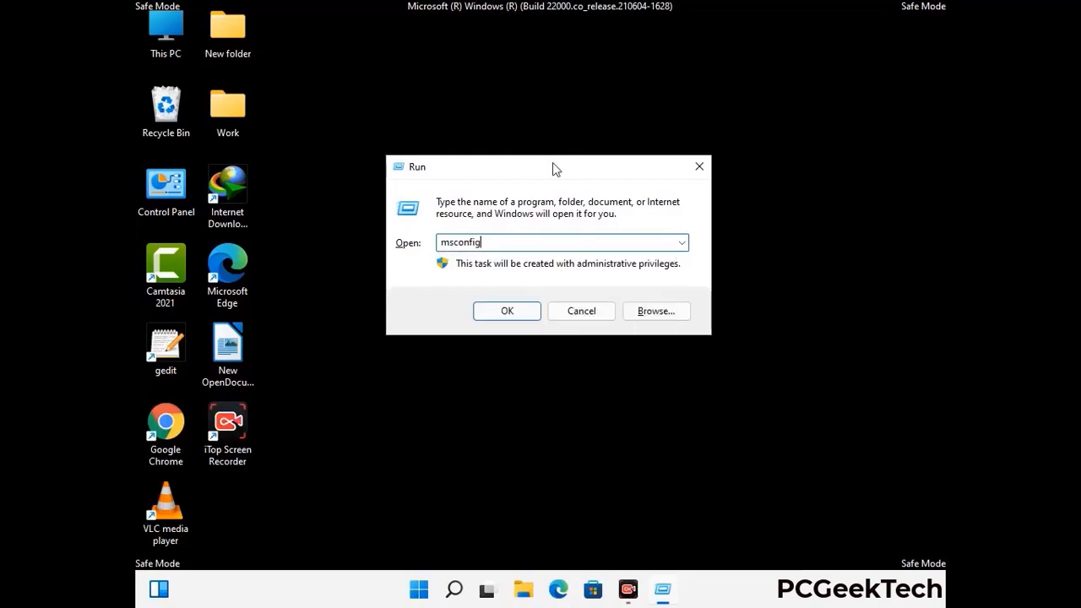
left_click(500, 309)
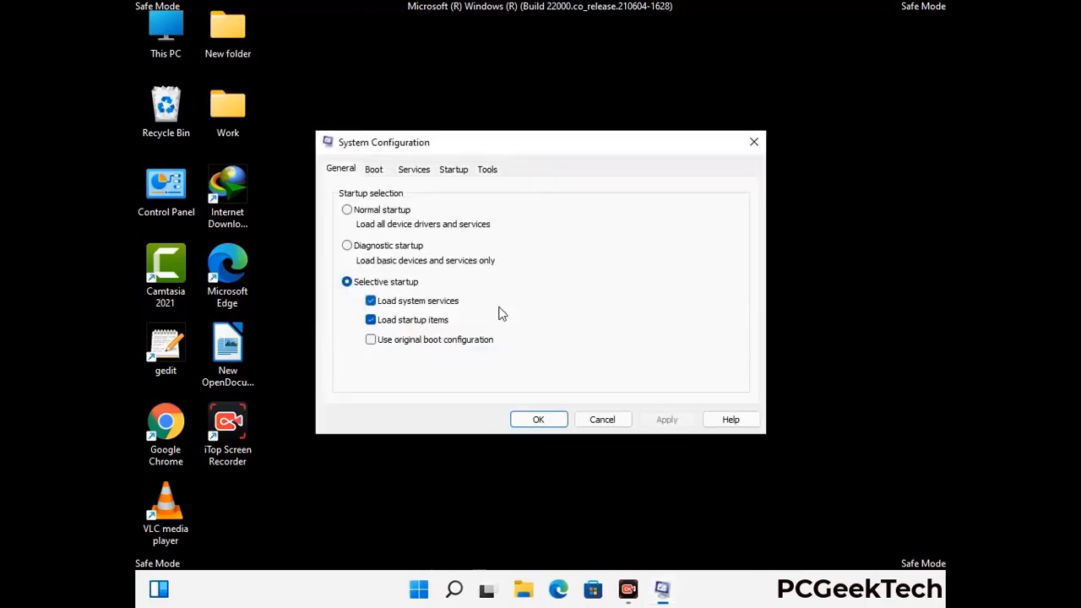
left_click(373, 170)
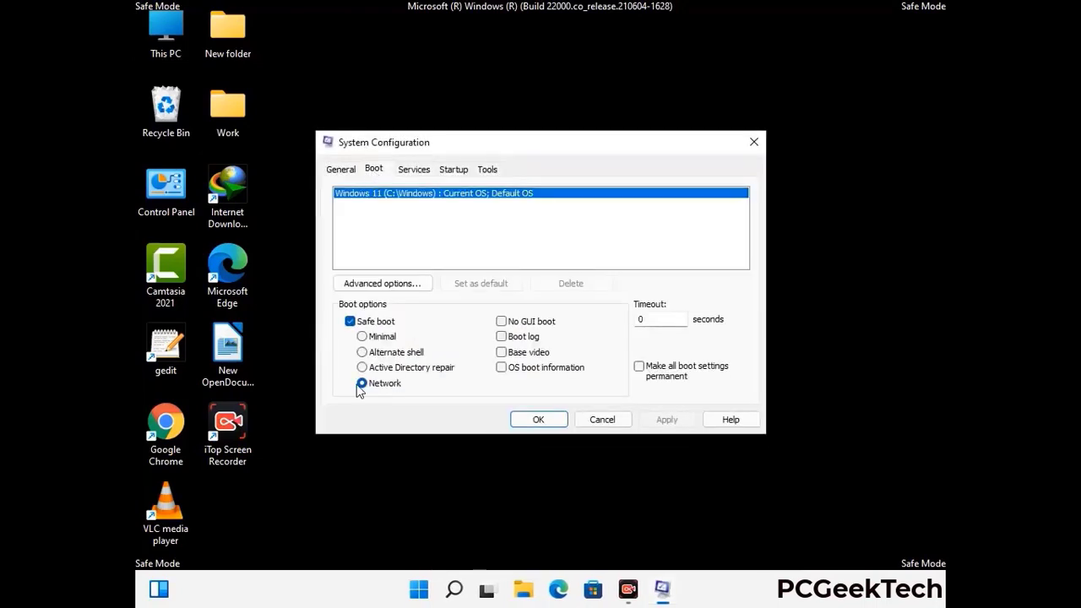
left_click(349, 321)
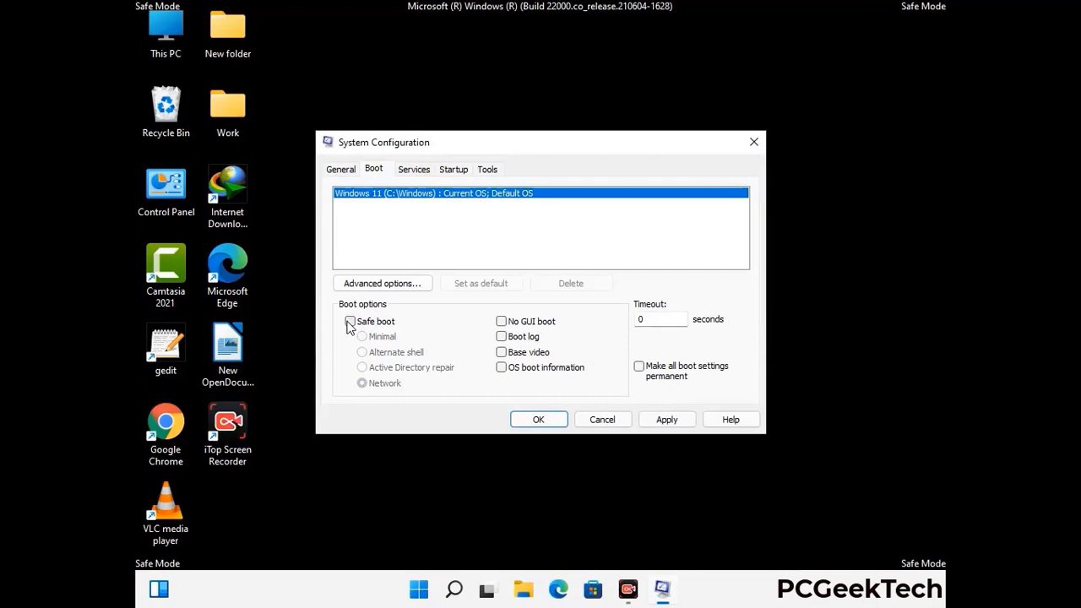